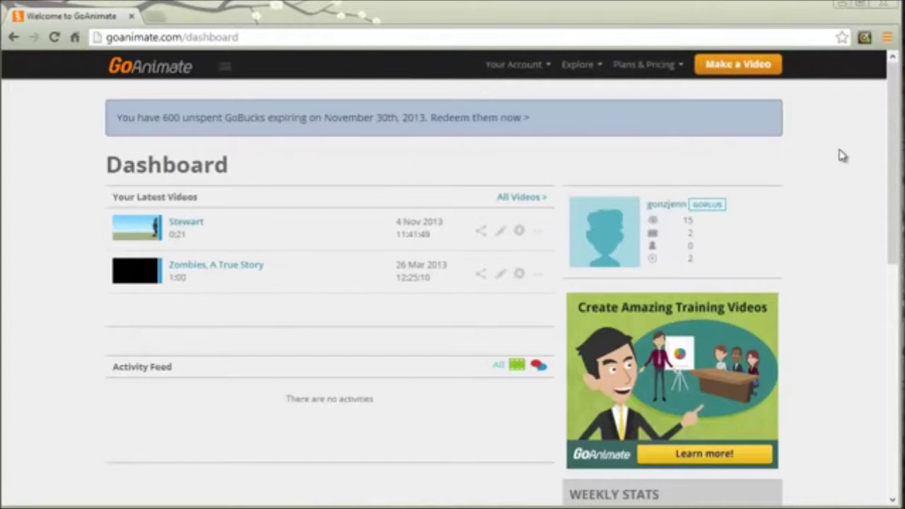
Start a new video using the Comedy World theme
{"action": "left_click", "coordinate": [763, 75]}
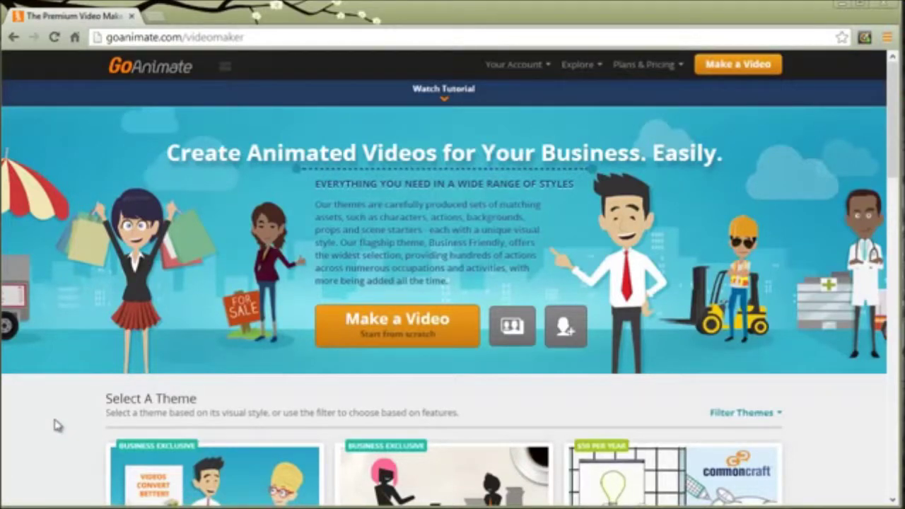
{"action": "scroll", "coordinate": [77, 389], "scroll_direction": "down", "scroll_amount": 4}
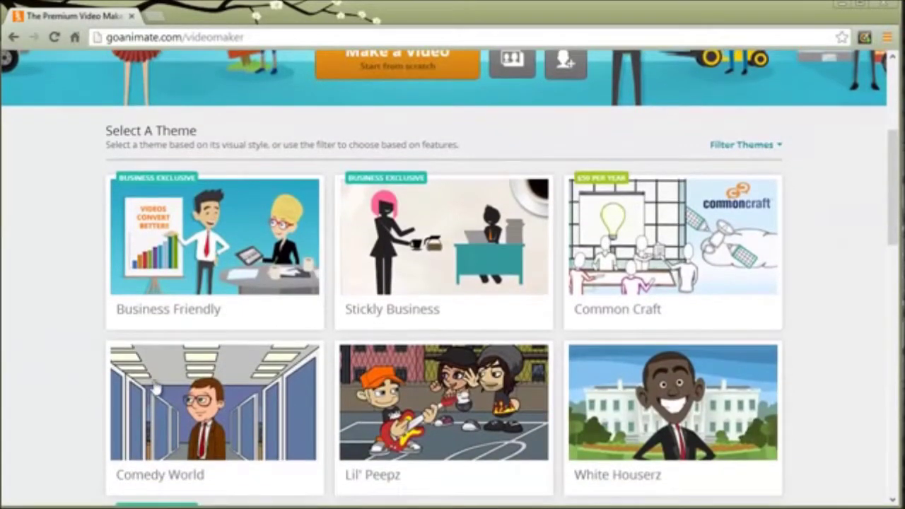
{"action": "mouse_move", "coordinate": [158, 389]}
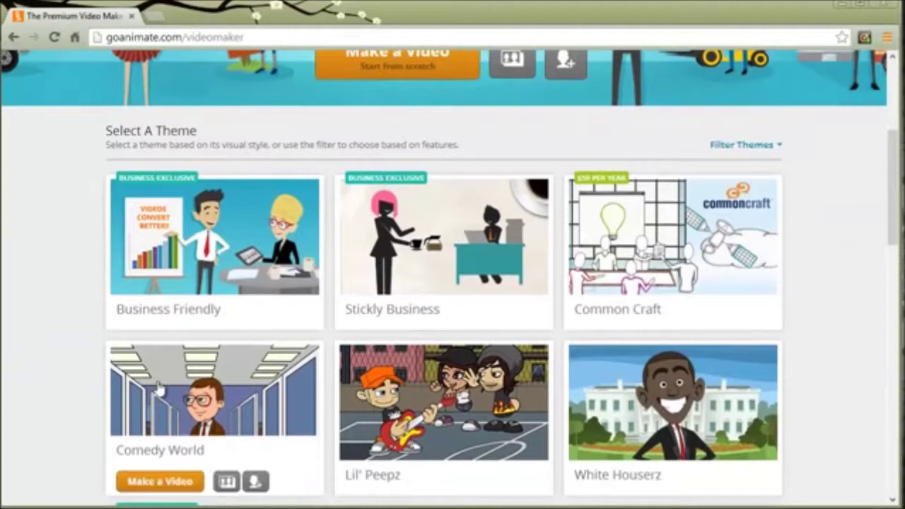
{"action": "left_click", "coordinate": [171, 480]}
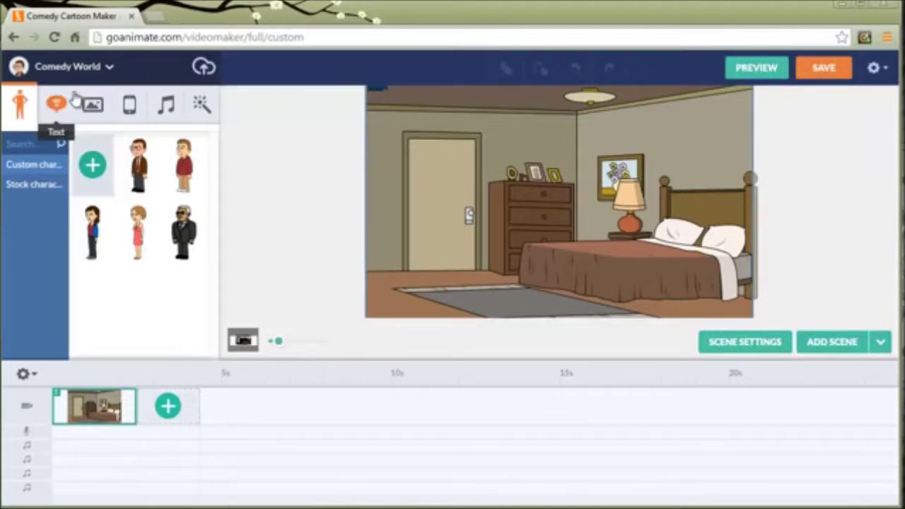
Set the first scene's background to sky and grass and add the mohawked character
{"action": "left_click", "coordinate": [92, 104]}
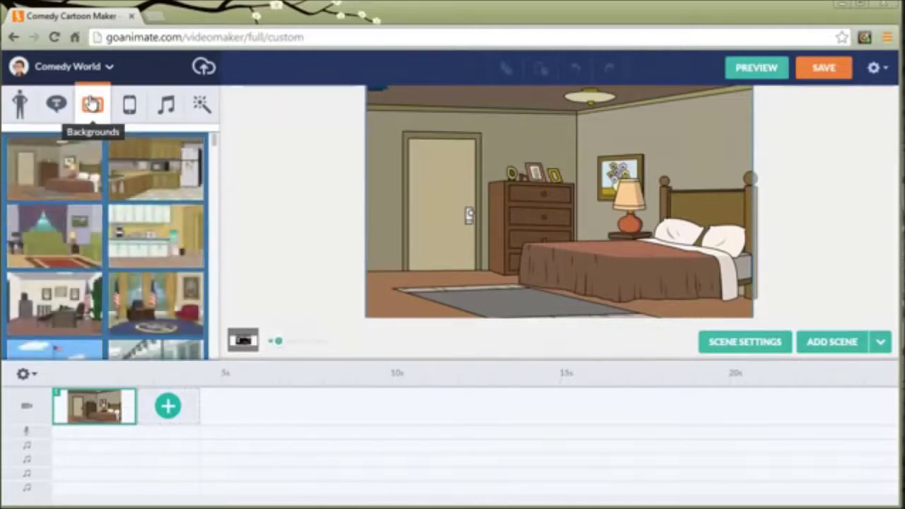
{"action": "scroll", "coordinate": [131, 282], "scroll_direction": "down", "scroll_amount": 5}
{"action": "left_click", "coordinate": [132, 339]}
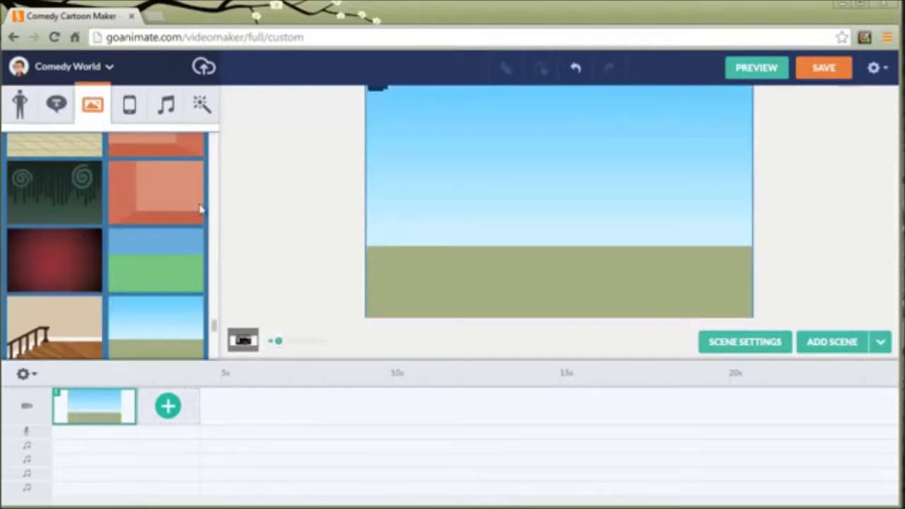
{"action": "left_click", "coordinate": [19, 104]}
{"action": "left_click", "coordinate": [137, 174]}
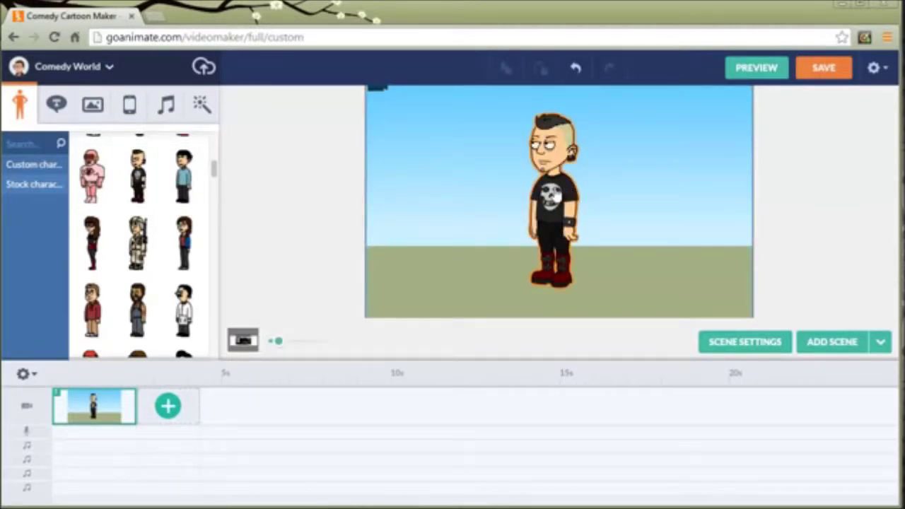
Make the mohawked character walk toward the stage's right edge, then add a new scene
{"action": "left_click", "coordinate": [546, 197]}
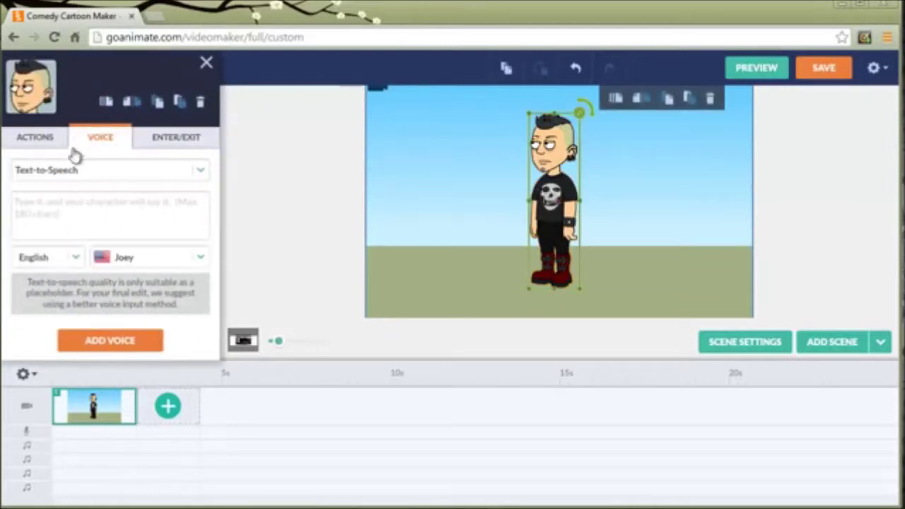
{"action": "left_click", "coordinate": [43, 142]}
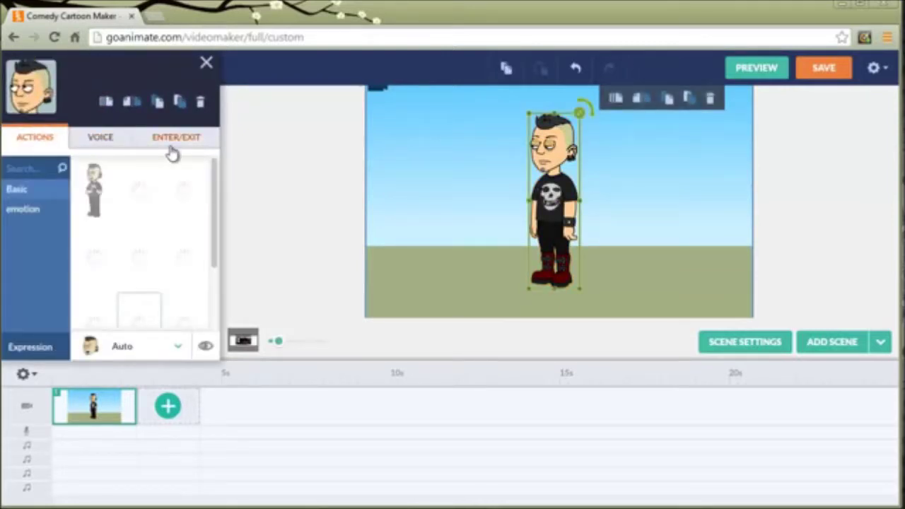
{"action": "left_click", "coordinate": [134, 300]}
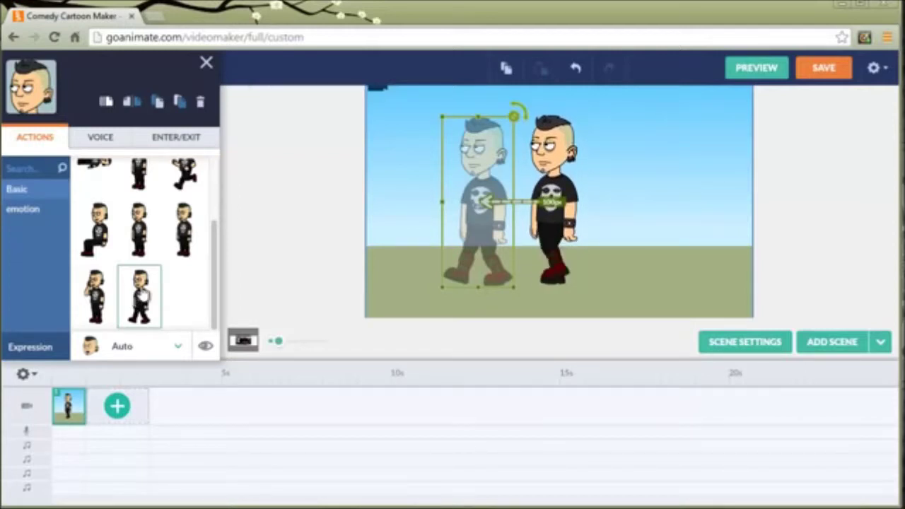
{"action": "left_click_drag", "start_coordinate": [553, 180], "coordinate": [759, 186]}
{"action": "left_click_drag", "start_coordinate": [477, 168], "coordinate": [554, 172]}
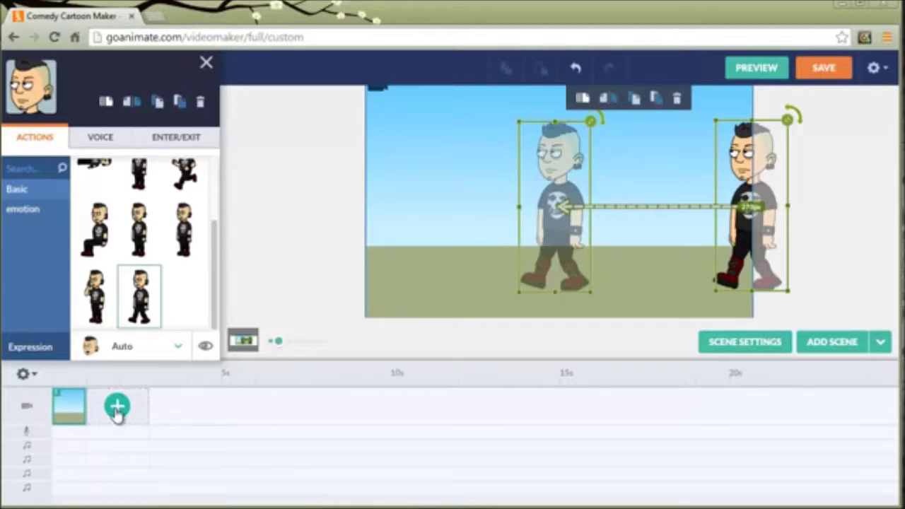
{"action": "left_click", "coordinate": [117, 408]}
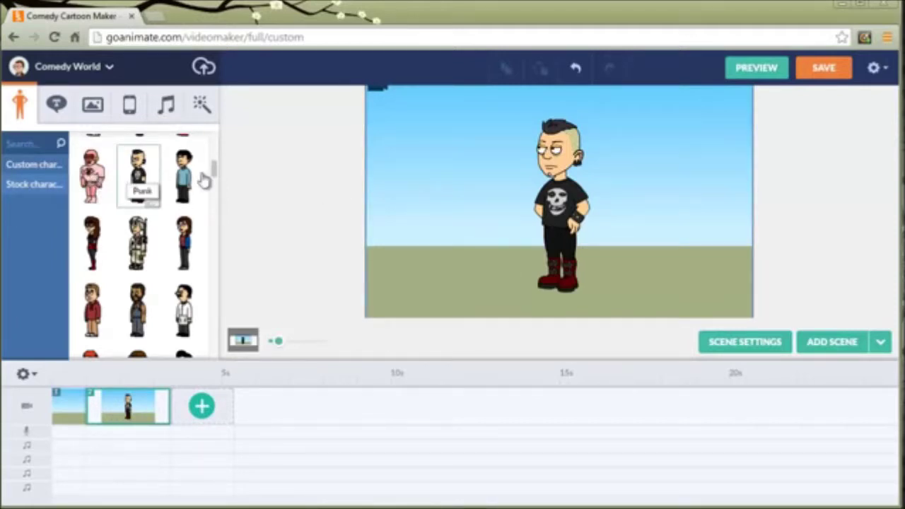
Tighten scene 2's camera frame to 391×252 at position 81, 26 around the character
{"action": "left_click", "coordinate": [574, 193]}
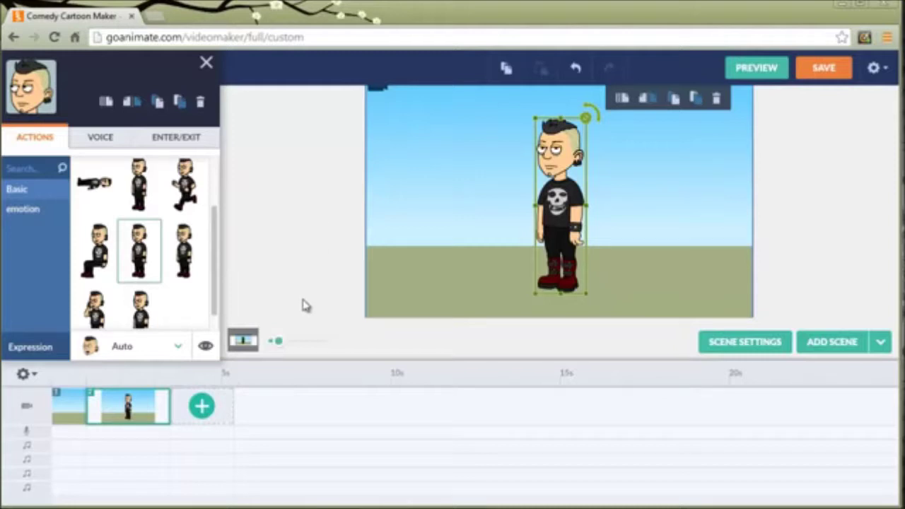
{"action": "left_click", "coordinate": [280, 344]}
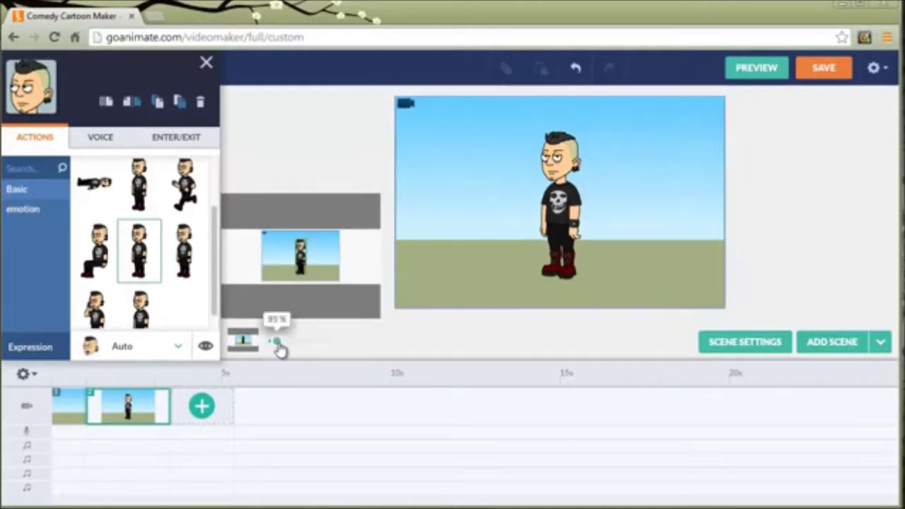
{"action": "left_click", "coordinate": [405, 104]}
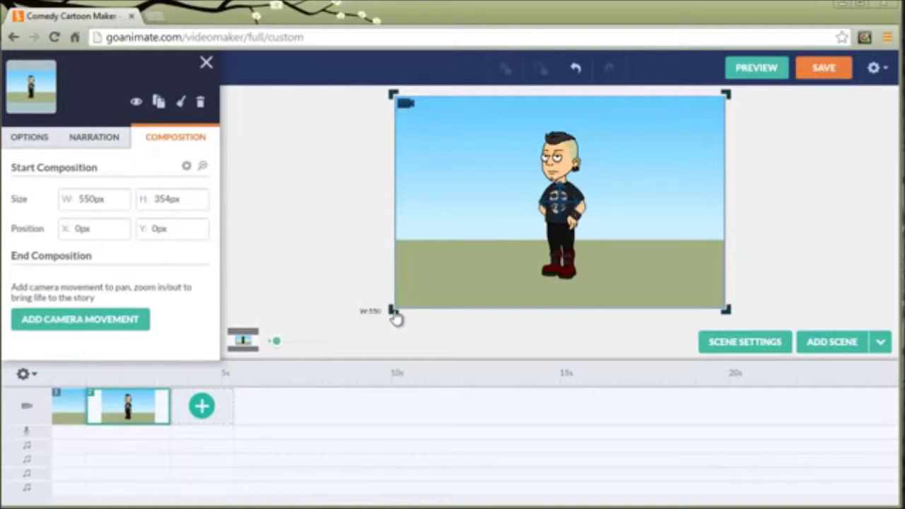
{"action": "left_click_drag", "start_coordinate": [396, 317], "coordinate": [448, 281]}
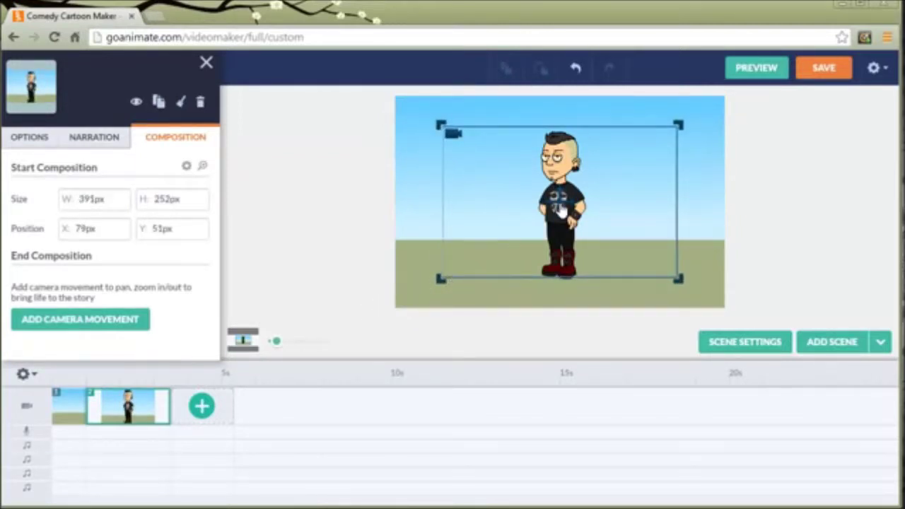
{"action": "left_click_drag", "start_coordinate": [563, 209], "coordinate": [562, 193]}
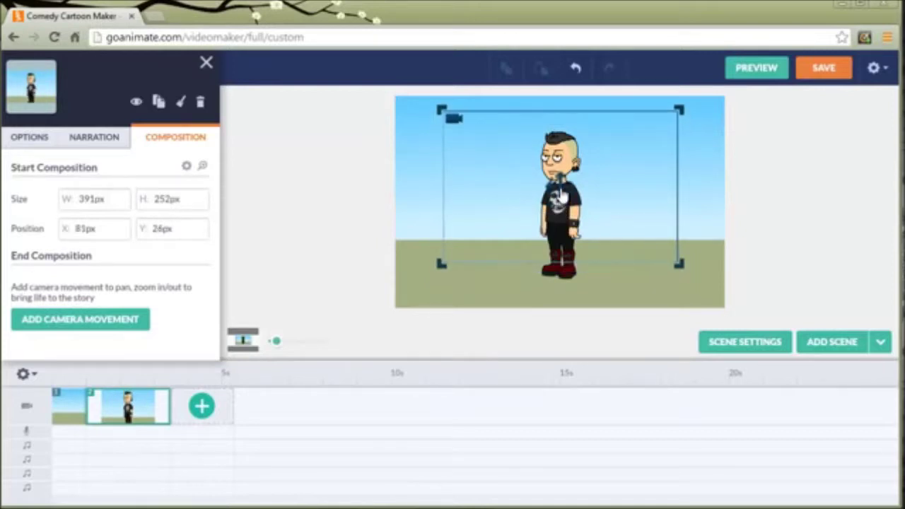
Add a third scene and shorten scene 2's duration
{"action": "left_click", "coordinate": [204, 419]}
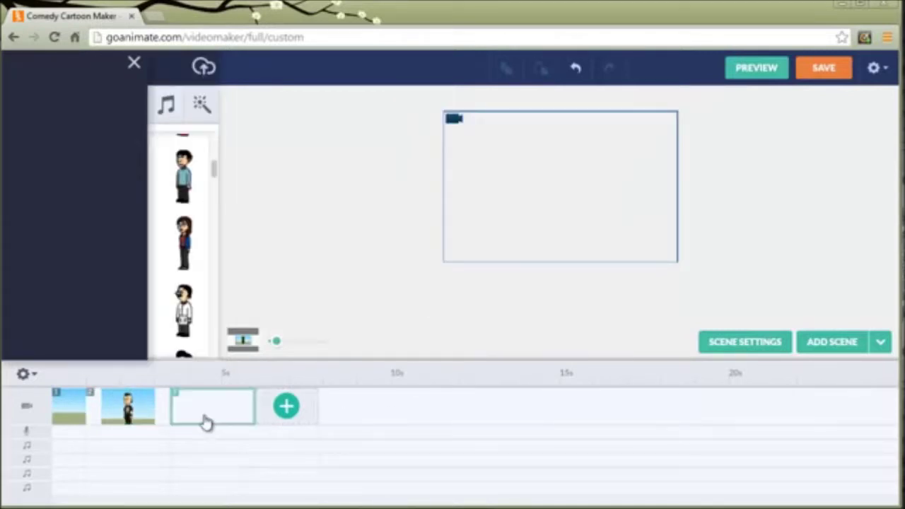
{"action": "left_click", "coordinate": [141, 420]}
{"action": "right_click", "coordinate": [141, 420]}
{"action": "left_click_drag", "start_coordinate": [148, 419], "coordinate": [132, 418]}
{"action": "left_click", "coordinate": [163, 420]}
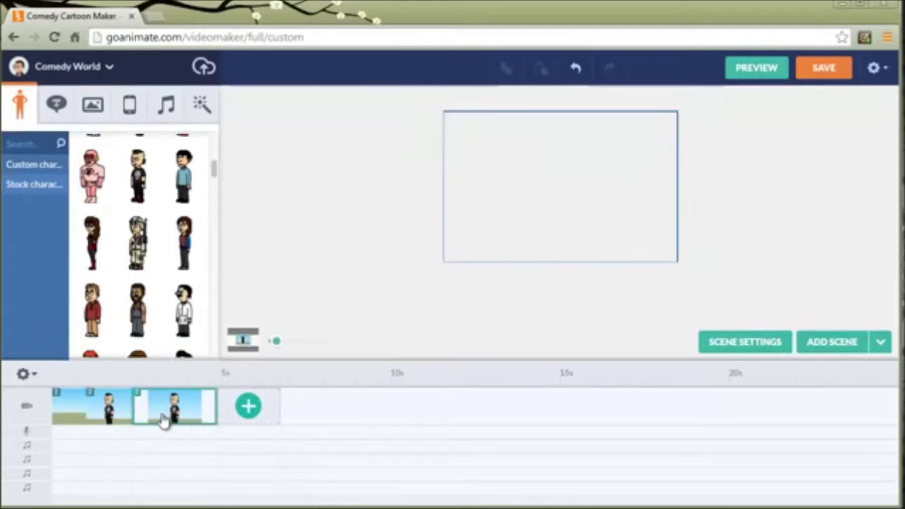
{"action": "right_click", "coordinate": [162, 420]}
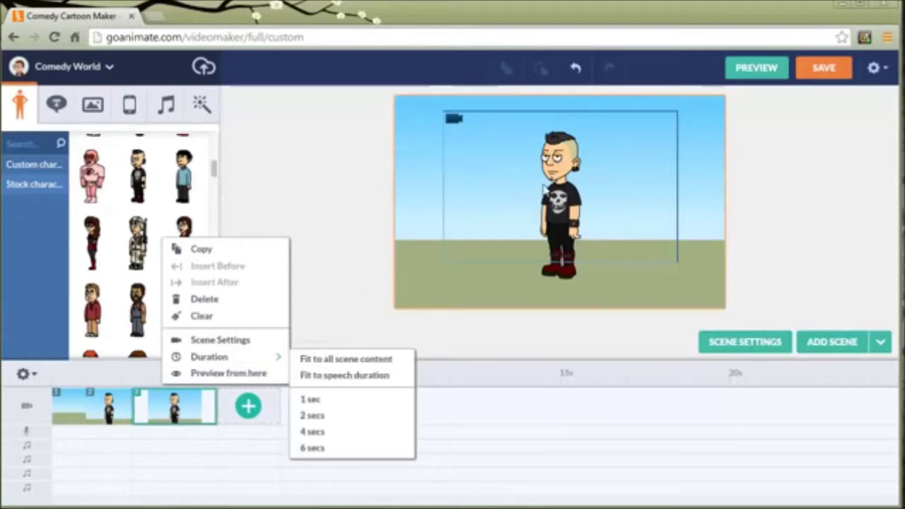
Have Joe say "Hi, I'm Joe." in the English Brian voice, then add a fourth scene
{"action": "left_click", "coordinate": [559, 181]}
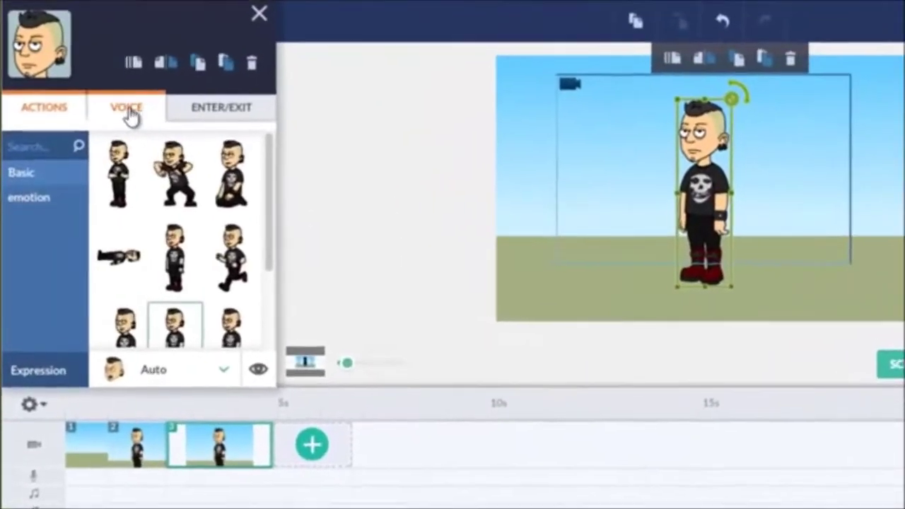
{"action": "left_click", "coordinate": [99, 138]}
{"action": "left_click", "coordinate": [34, 202]}
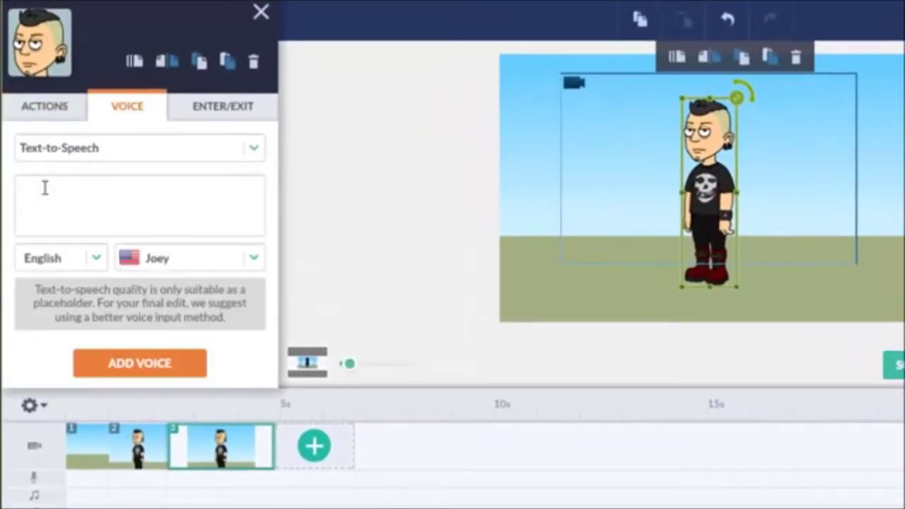
{"action": "type", "text": "Hi, I'm Joe."}
{"action": "left_click", "coordinate": [96, 259]}
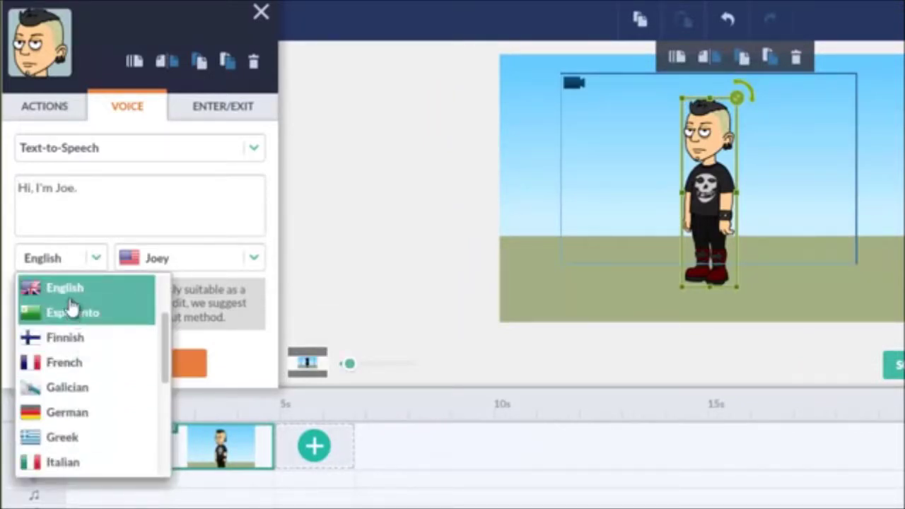
{"action": "left_click", "coordinate": [71, 288]}
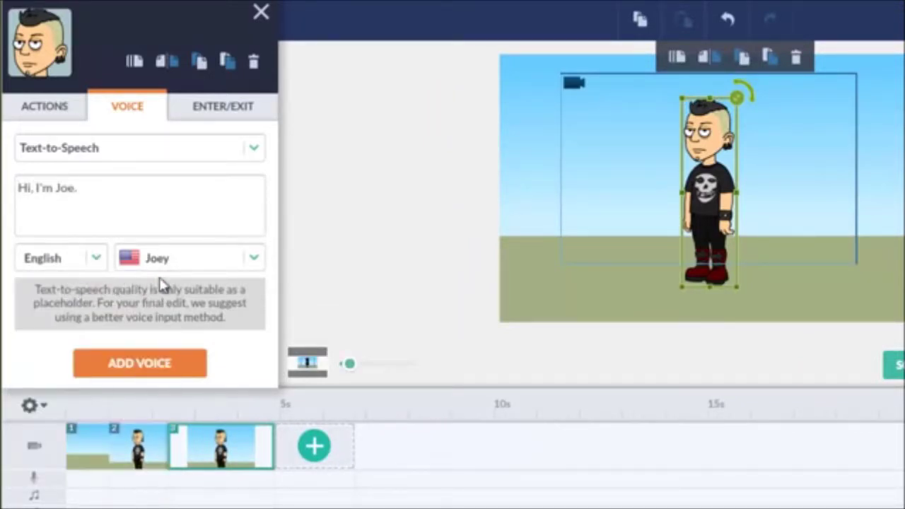
{"action": "left_click", "coordinate": [254, 259]}
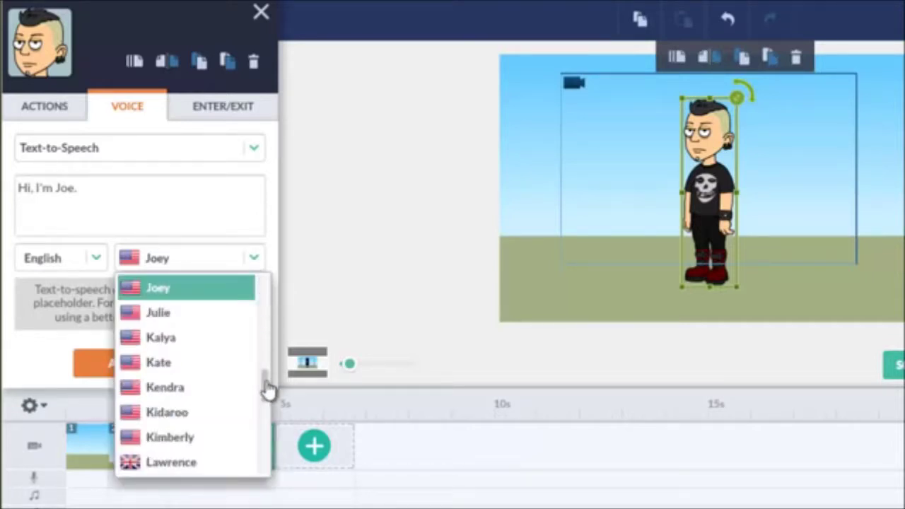
{"action": "left_click_drag", "start_coordinate": [268, 389], "coordinate": [265, 330]}
{"action": "left_click", "coordinate": [203, 309]}
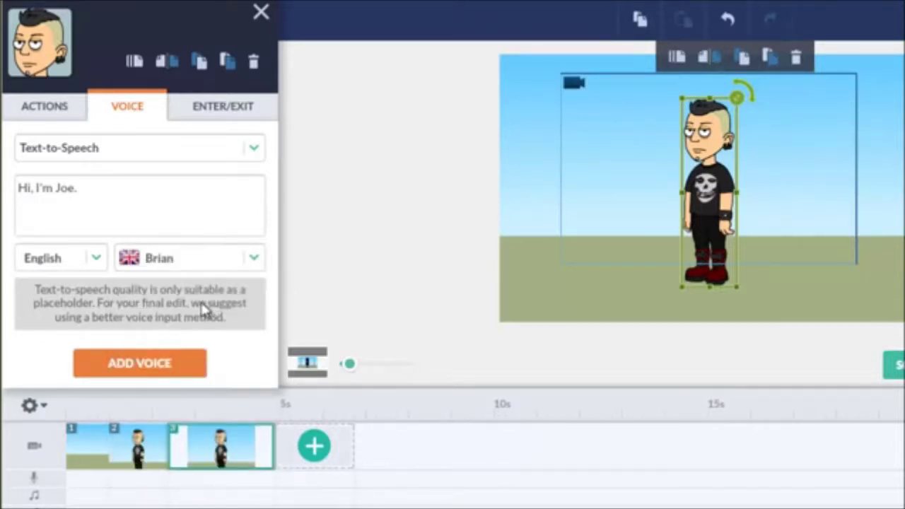
{"action": "left_click", "coordinate": [147, 363]}
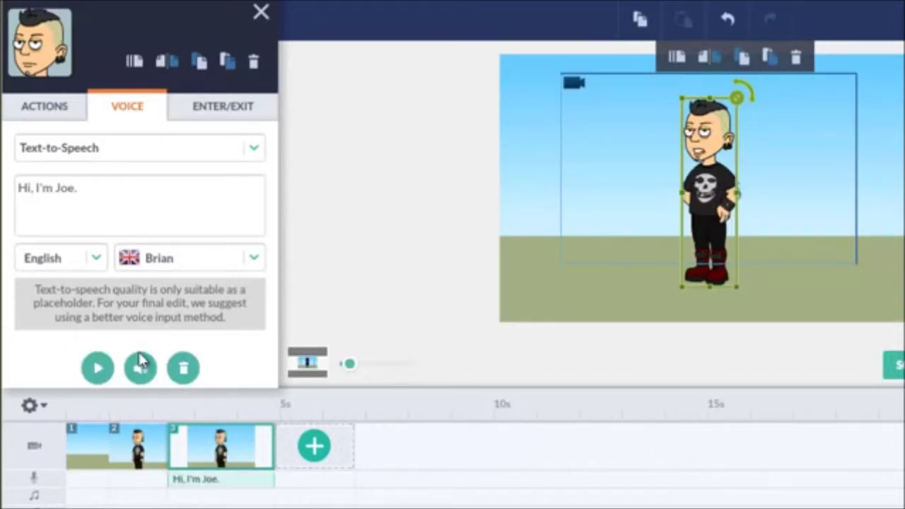
{"action": "left_click", "coordinate": [314, 448]}
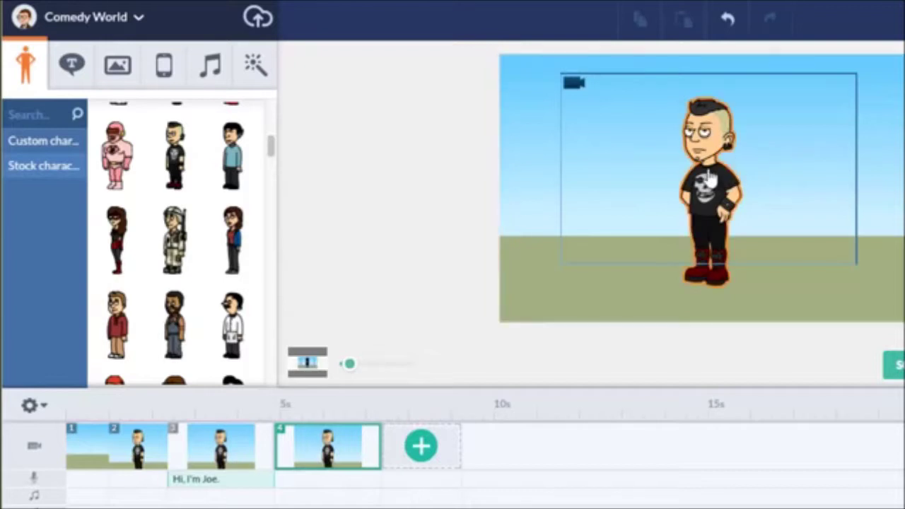
{"action": "left_click", "coordinate": [732, 177]}
Add Joe's pasted scene-4 line, tighten the camera to 297x191, and add a fifth scene
{"action": "type", "text": "I'd like to show you some things I can do in GoAnimate."}
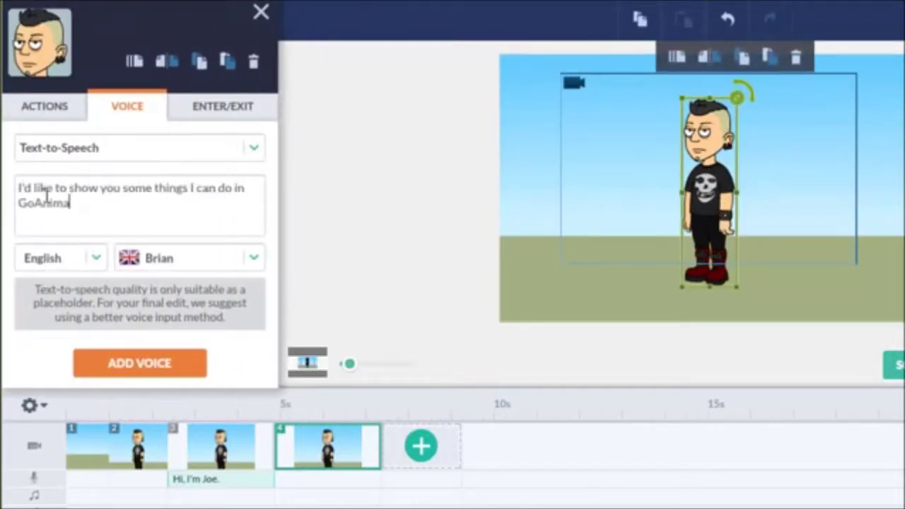
{"action": "left_click", "coordinate": [139, 371]}
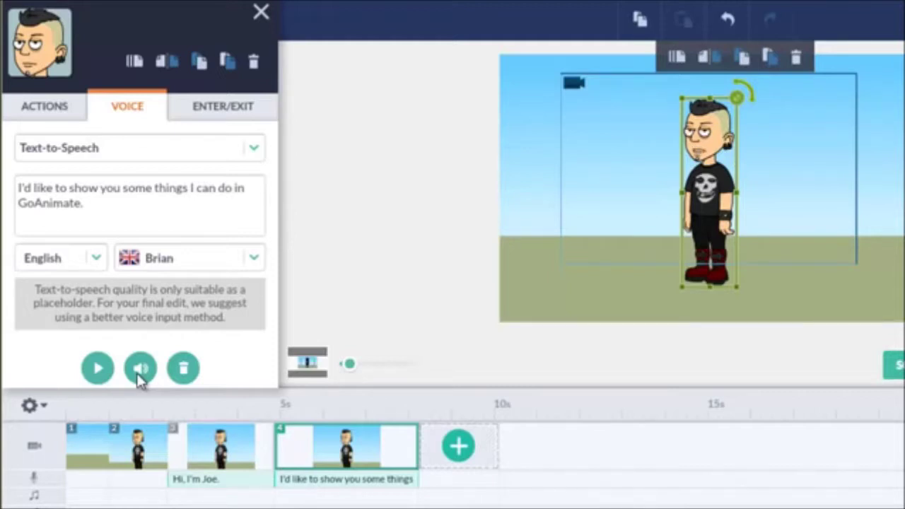
{"action": "left_click", "coordinate": [599, 218]}
{"action": "left_click", "coordinate": [574, 86]}
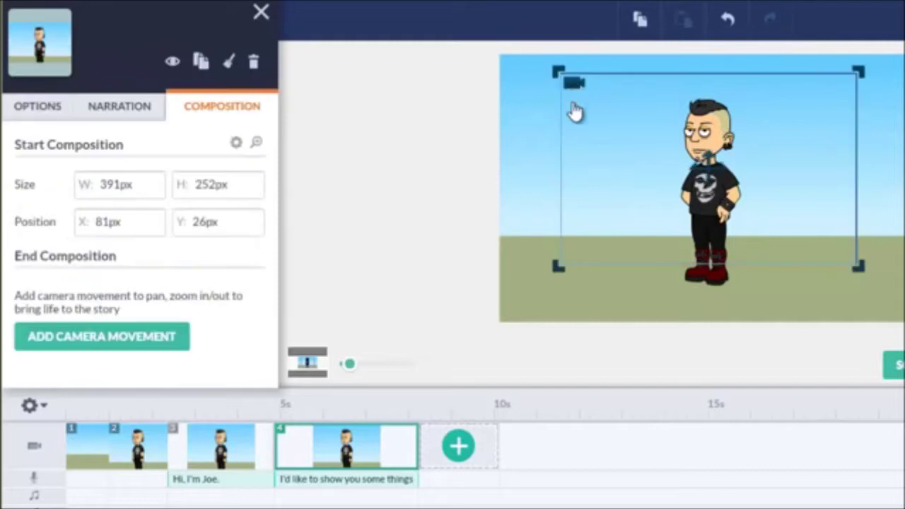
{"action": "left_click_drag", "start_coordinate": [560, 267], "coordinate": [594, 225]}
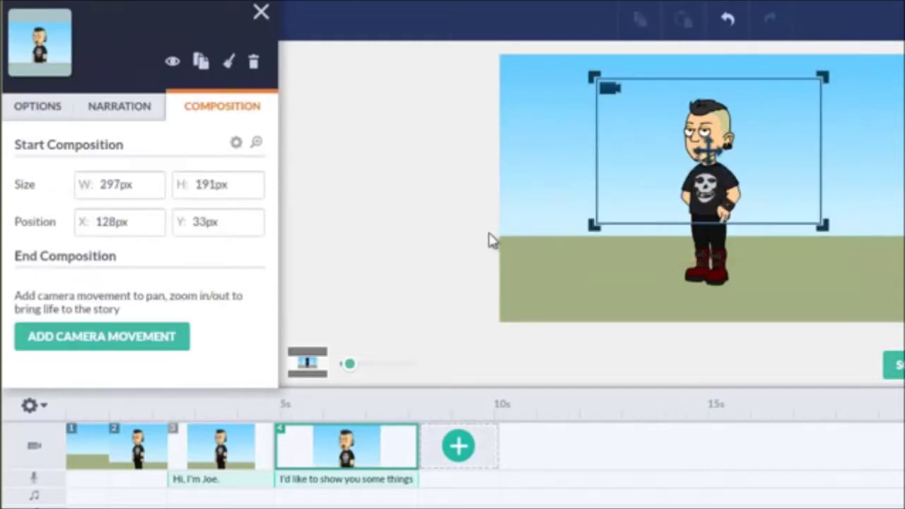
{"action": "left_click", "coordinate": [458, 445]}
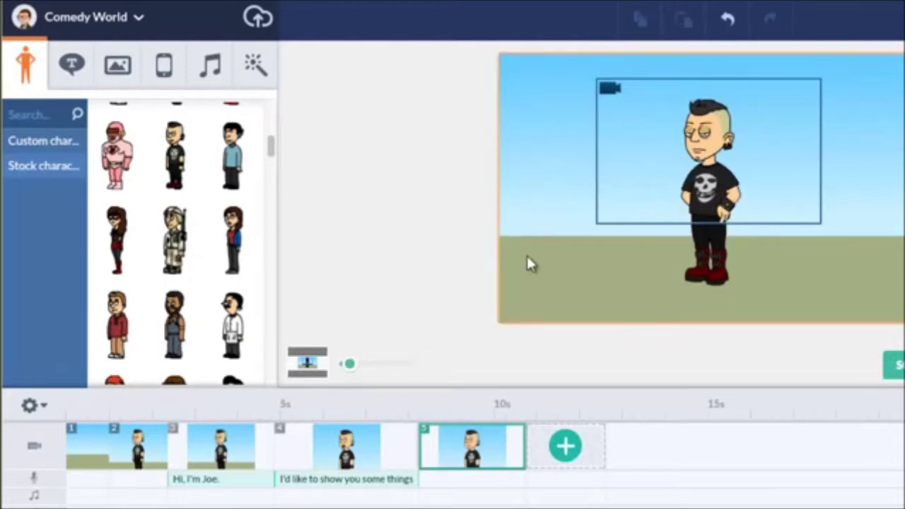
Use the shop counter background with a full-stage camera and a tomato on the counter
{"action": "left_click", "coordinate": [118, 70]}
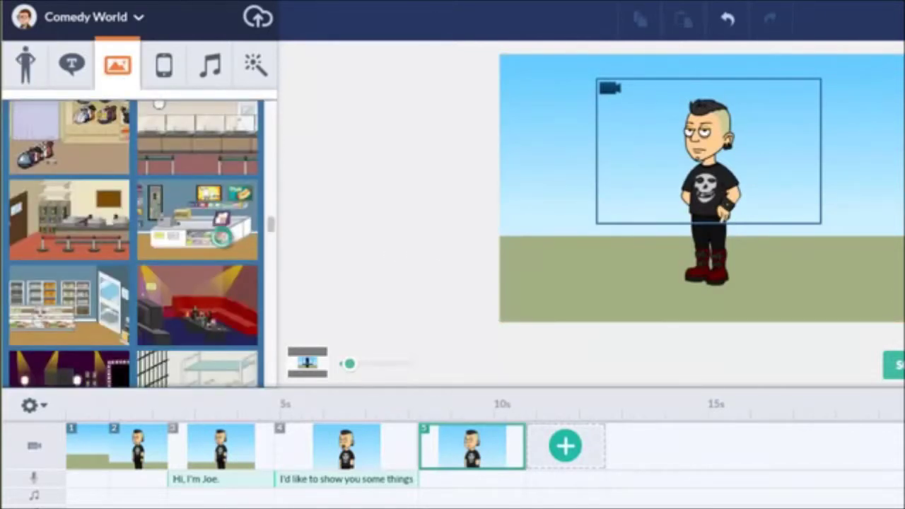
{"action": "left_click", "coordinate": [213, 235]}
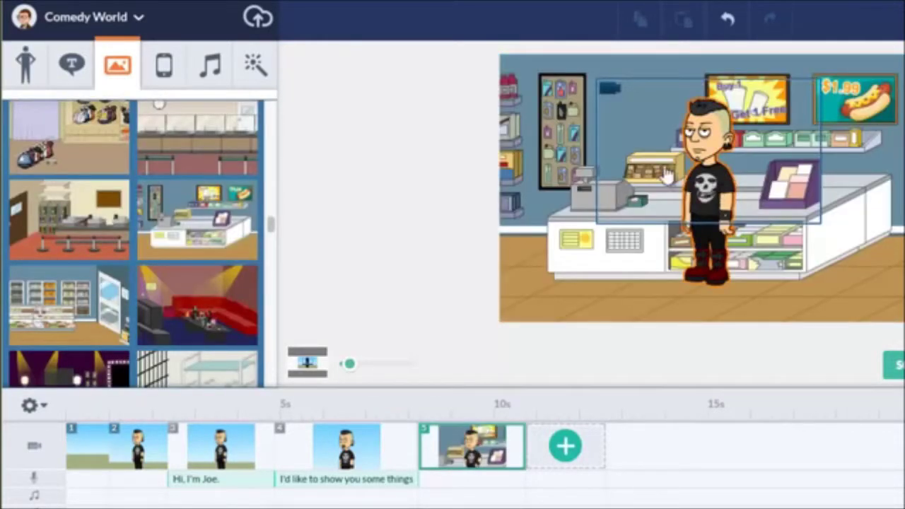
{"action": "left_click", "coordinate": [606, 90]}
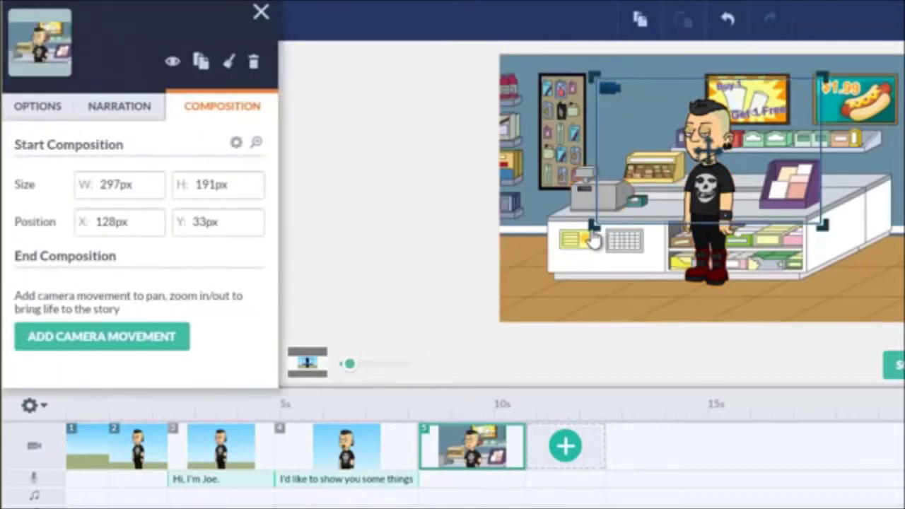
{"action": "left_click_drag", "start_coordinate": [596, 229], "coordinate": [546, 299]}
{"action": "left_click", "coordinate": [544, 301]}
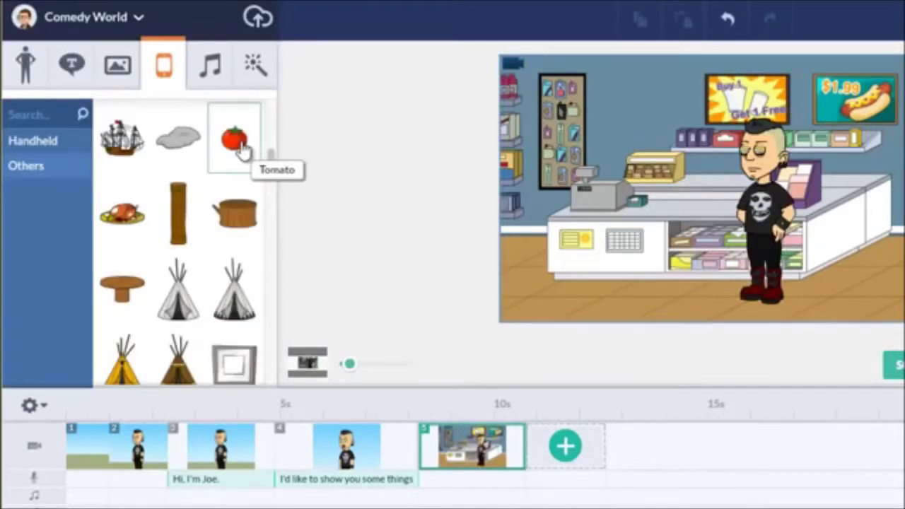
{"action": "left_click", "coordinate": [240, 148]}
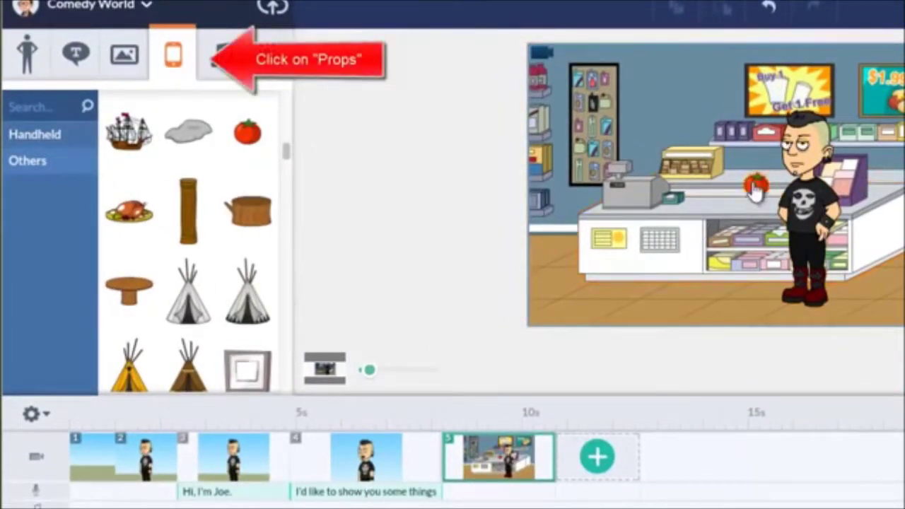
{"action": "mouse_move", "coordinate": [755, 190]}
{"action": "left_mouse_down"}
{"action": "mouse_move", "coordinate": [722, 201]}
{"action": "mouse_move", "coordinate": [763, 198]}
{"action": "left_mouse_up"}
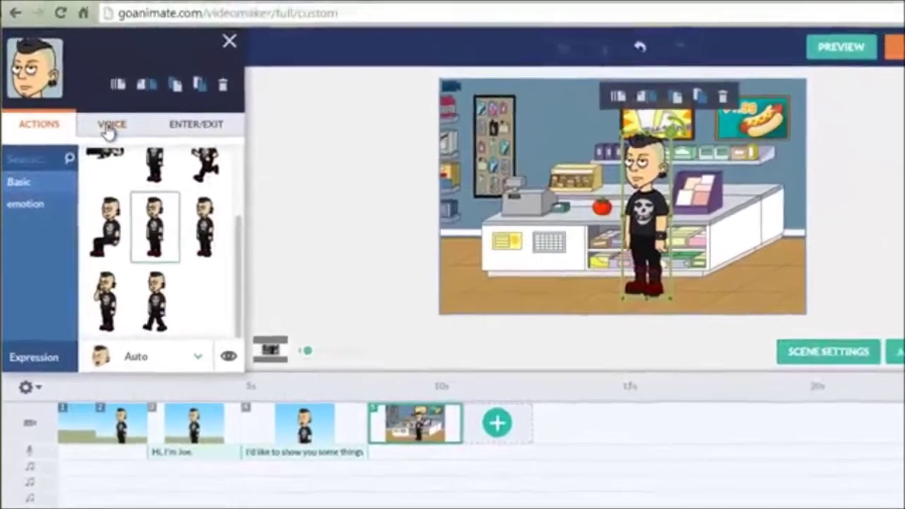
Have Joe say "I can go to the grocery."
{"action": "left_click", "coordinate": [108, 132]}
{"action": "left_click", "coordinate": [50, 200]}
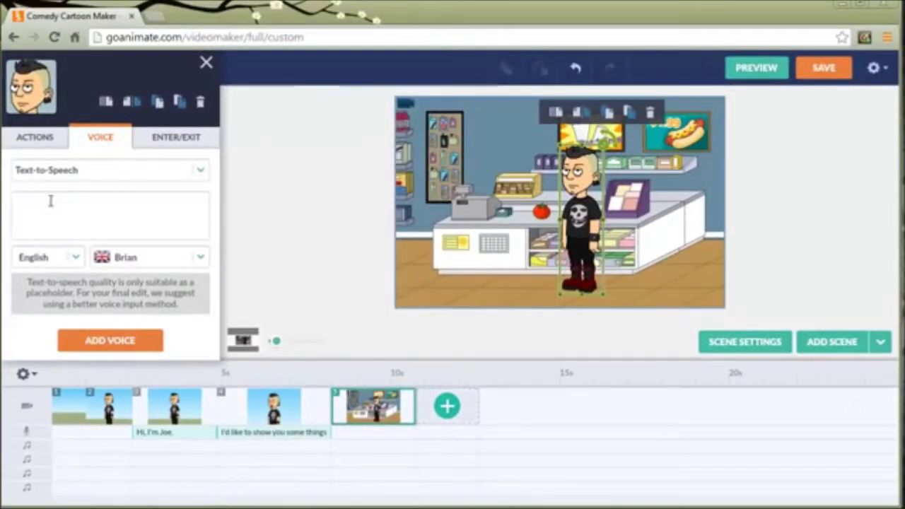
{"action": "type", "text": "I can go to the grocery."}
{"action": "left_click", "coordinate": [144, 344]}
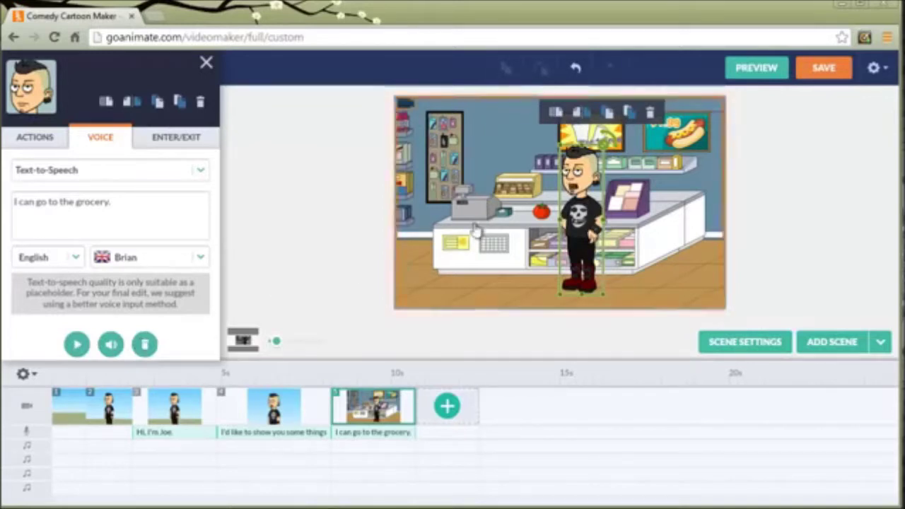
{"action": "left_click", "coordinate": [319, 214]}
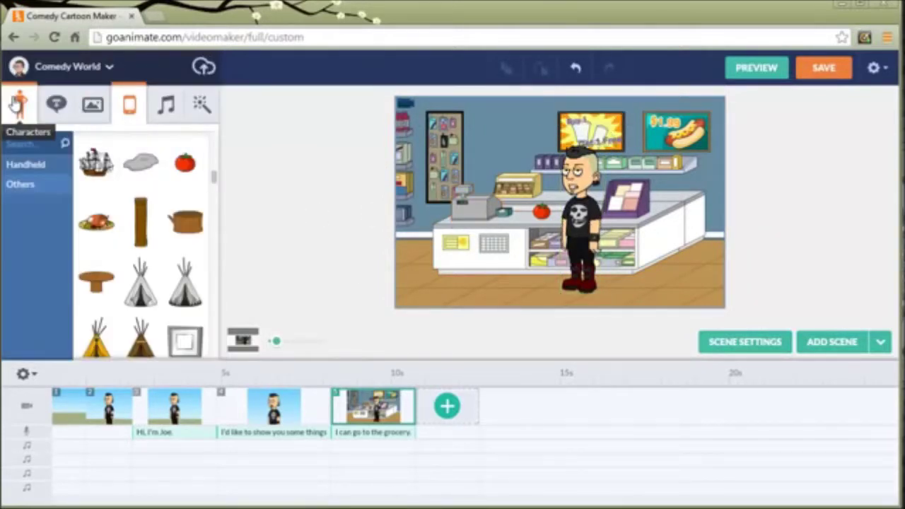
Place the brown-haired woman in the shop and send her back twice, behind the counter
{"action": "left_click", "coordinate": [19, 103]}
{"action": "left_click_drag", "start_coordinate": [198, 236], "coordinate": [487, 189]}
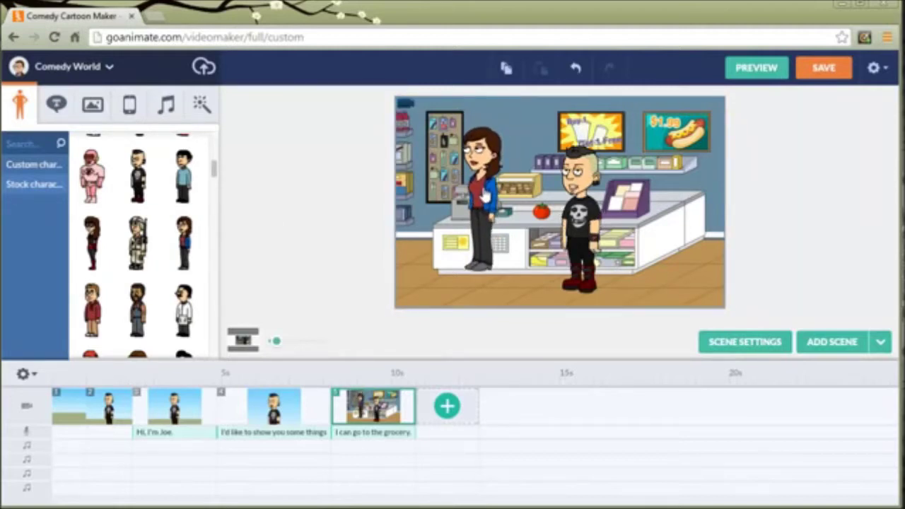
{"action": "left_click", "coordinate": [487, 197]}
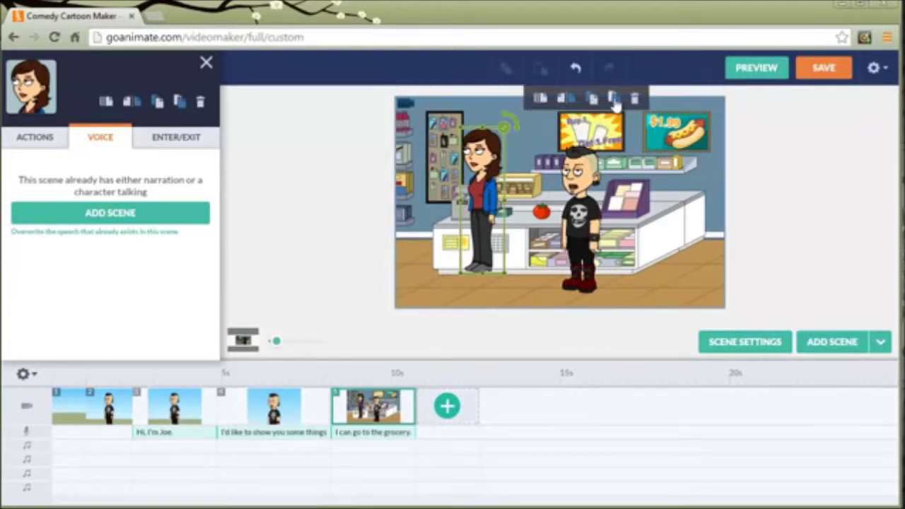
{"action": "left_click", "coordinate": [614, 100]}
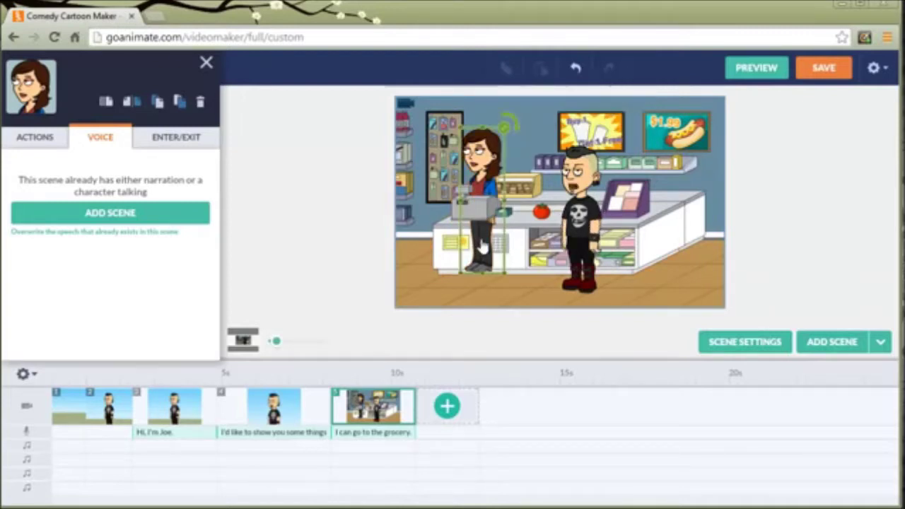
{"action": "left_click", "coordinate": [621, 103]}
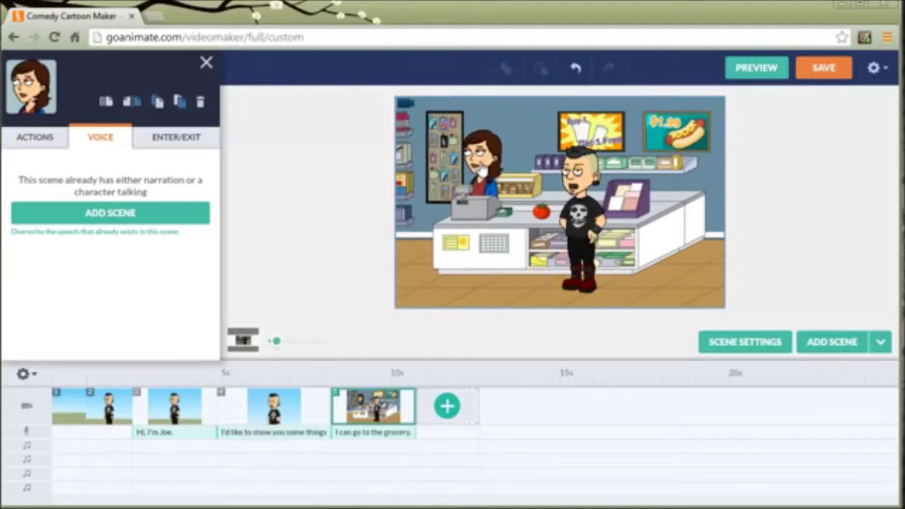
{"action": "left_click", "coordinate": [483, 170]}
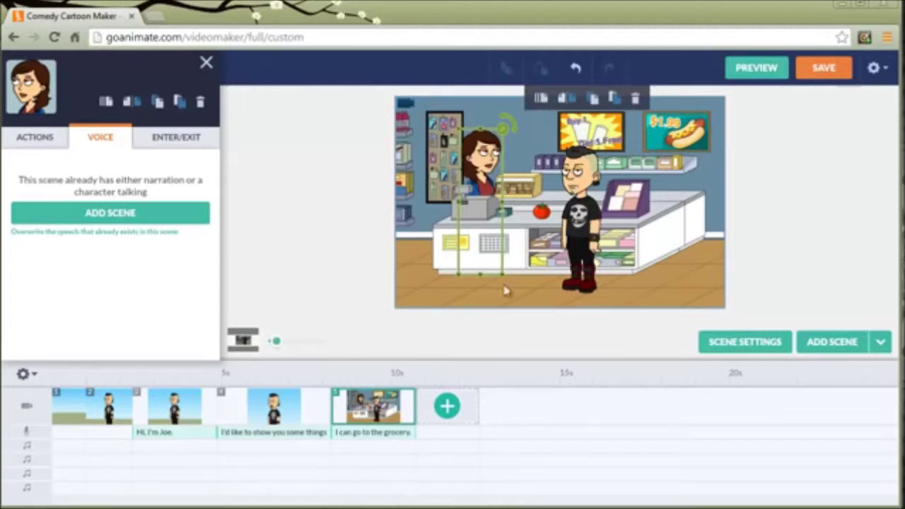
Add a backyard scene and remove the woman and the tomato from it
{"action": "left_click", "coordinate": [450, 410]}
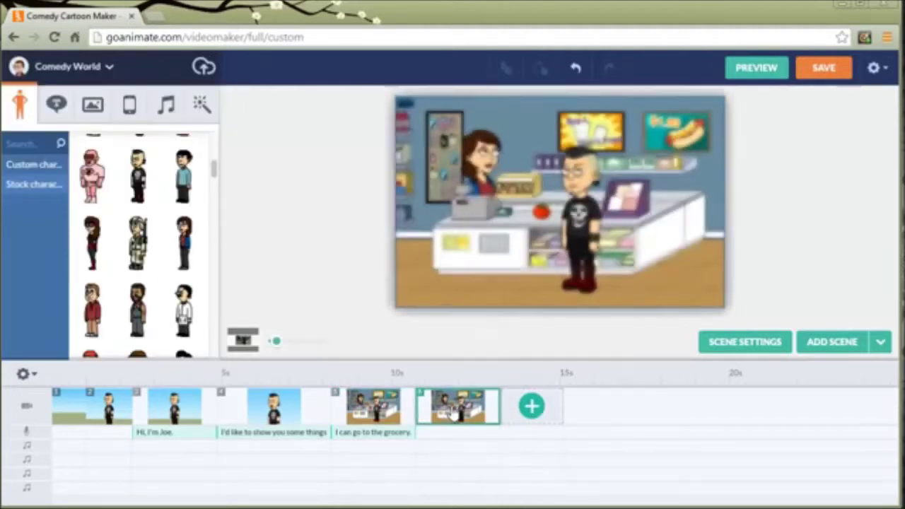
{"action": "left_click", "coordinate": [95, 113]}
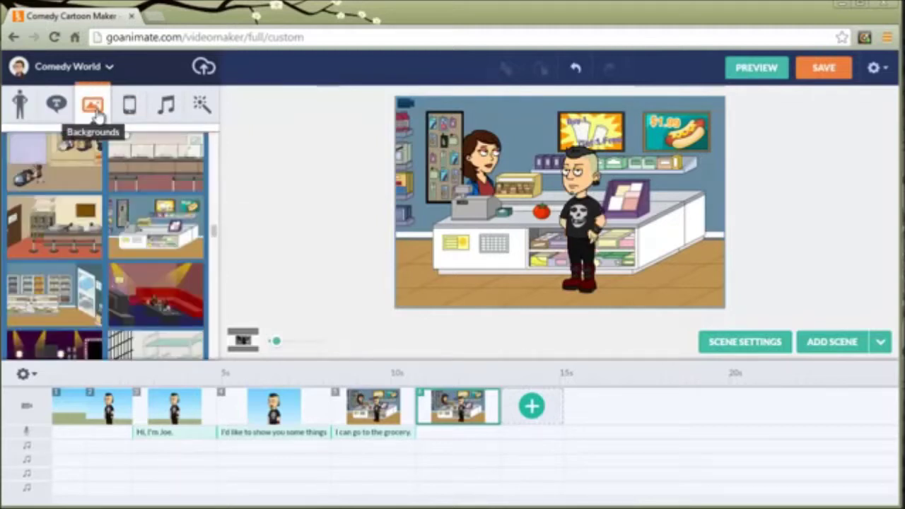
{"action": "scroll", "coordinate": [155, 240], "scroll_direction": "down", "scroll_amount": 5}
{"action": "left_click", "coordinate": [155, 241]}
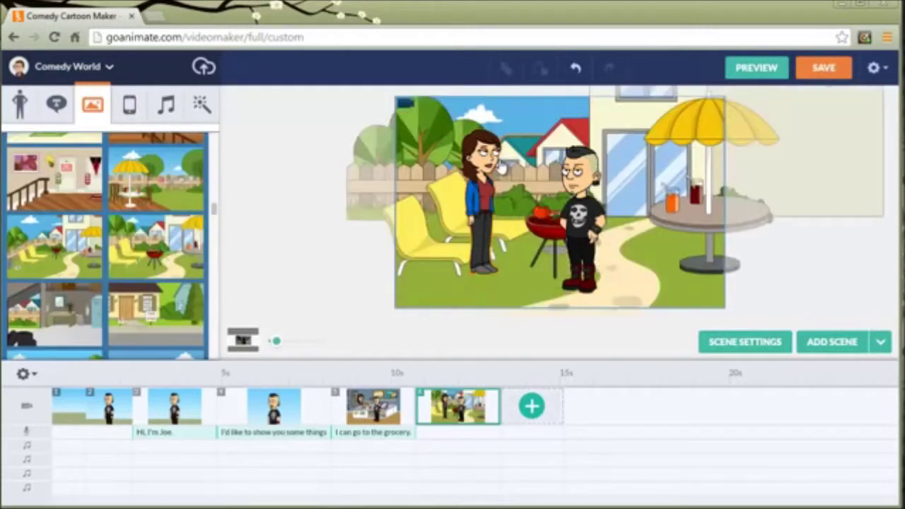
{"action": "left_click", "coordinate": [481, 205]}
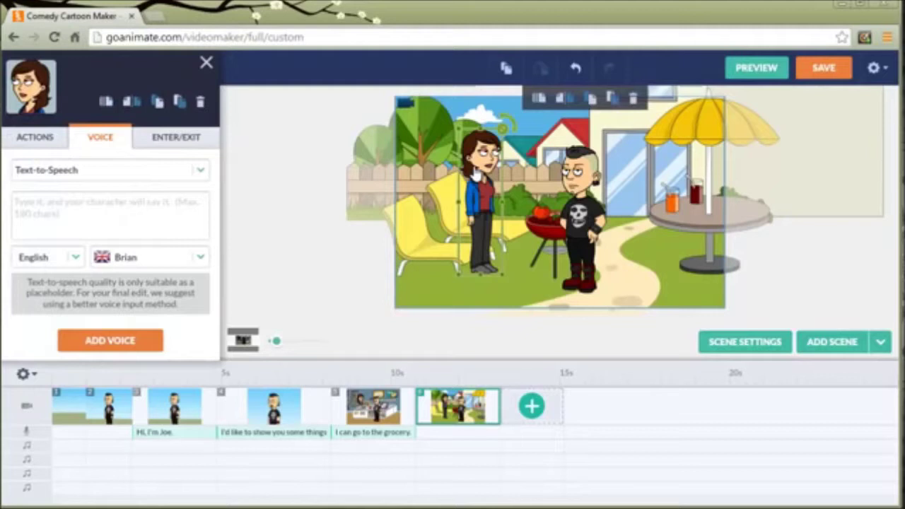
{"action": "left_click", "coordinate": [633, 98]}
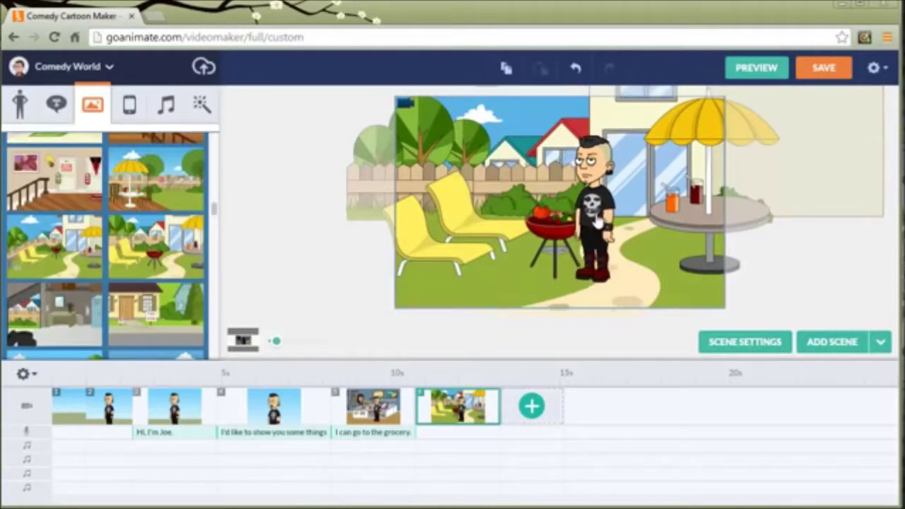
{"action": "left_click", "coordinate": [598, 222]}
{"action": "left_click", "coordinate": [546, 212]}
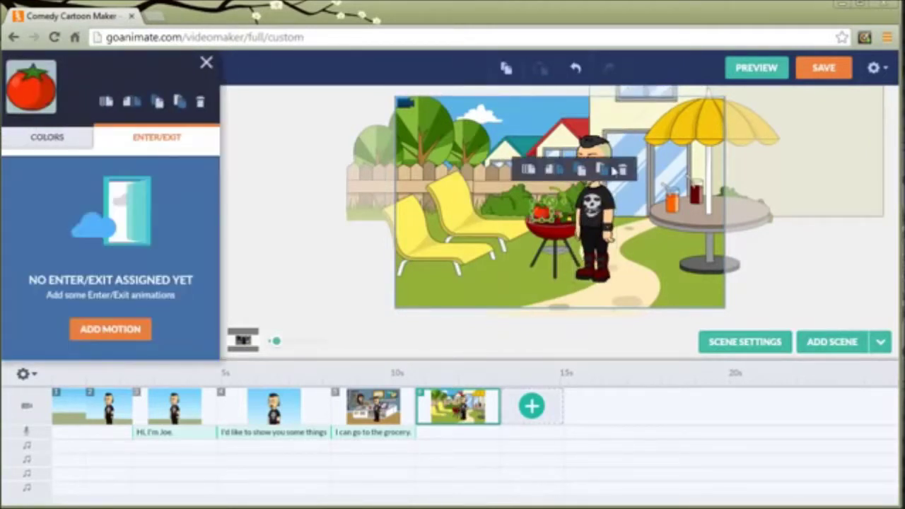
{"action": "left_click", "coordinate": [622, 170]}
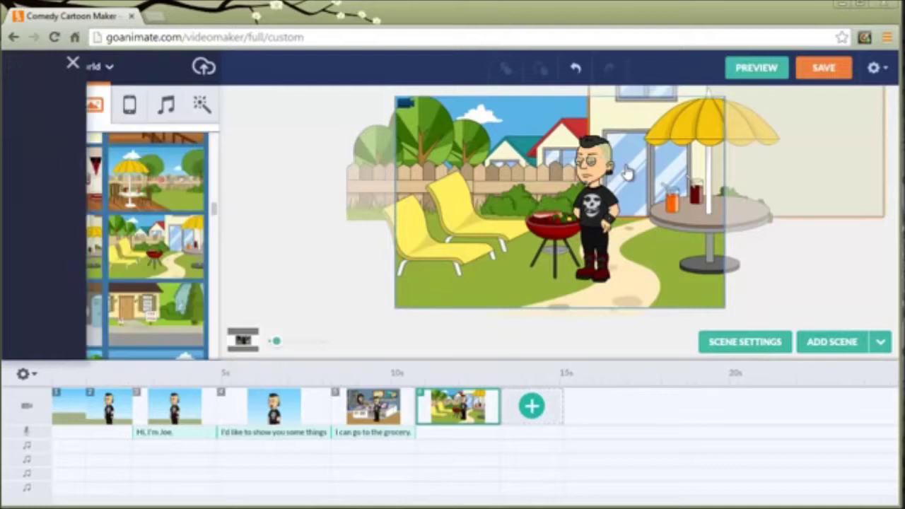
{"action": "left_click", "coordinate": [593, 227]}
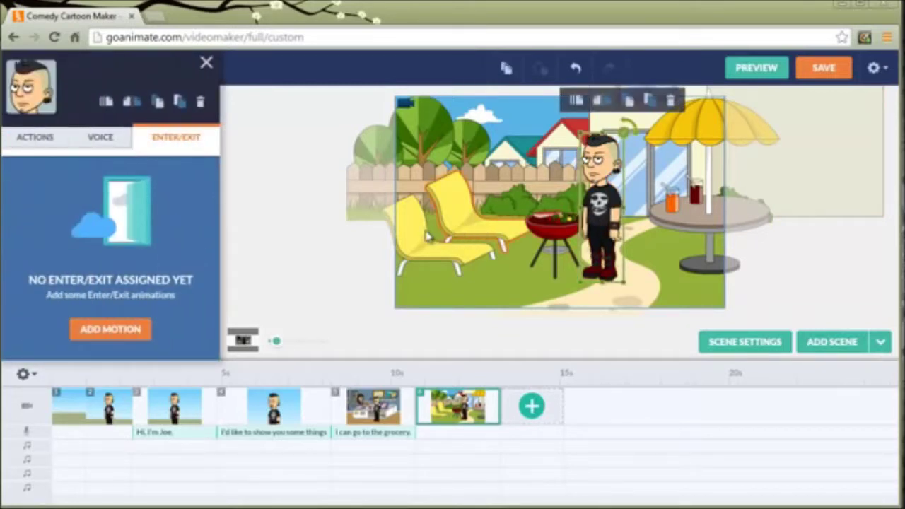
{"action": "left_click", "coordinate": [428, 237]}
Add the pigtailed girl beside the grill, seated on the chair
{"action": "left_click", "coordinate": [19, 104]}
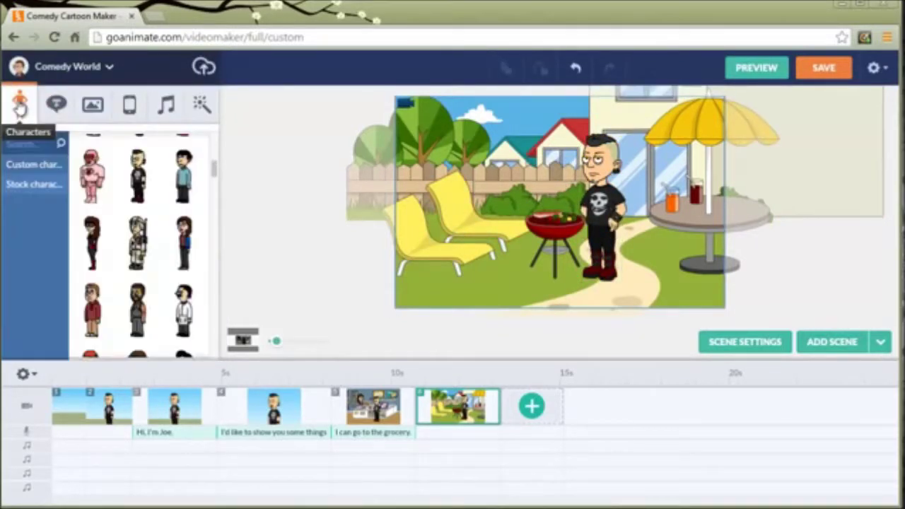
{"action": "left_click", "coordinate": [137, 172]}
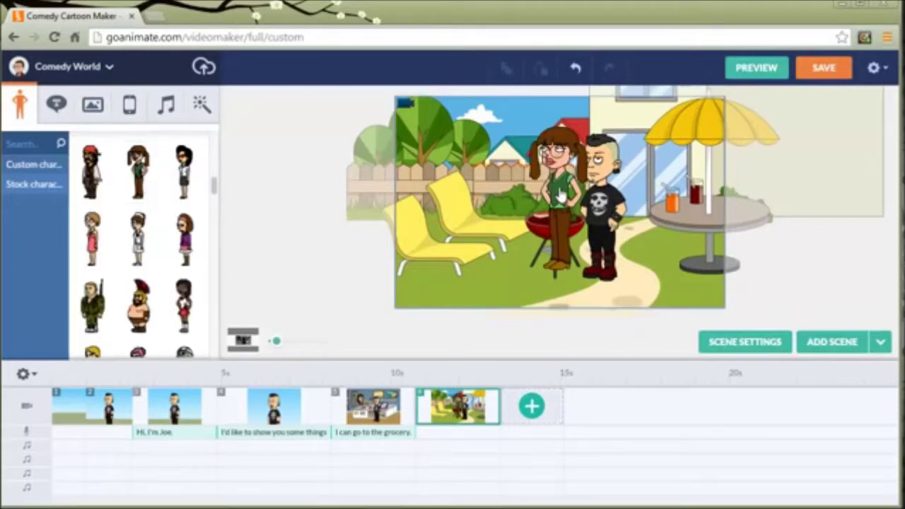
{"action": "left_click_drag", "start_coordinate": [560, 196], "coordinate": [465, 212]}
{"action": "left_click", "coordinate": [34, 137]}
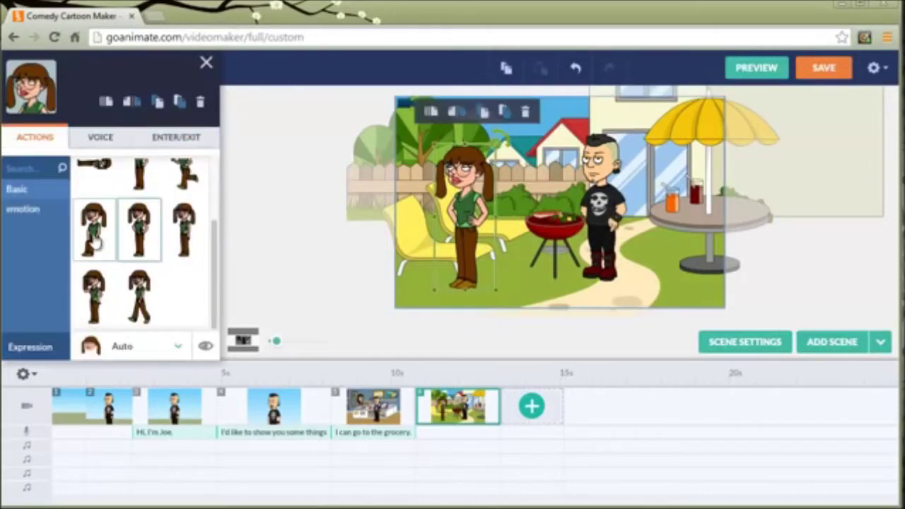
{"action": "left_click", "coordinate": [95, 237]}
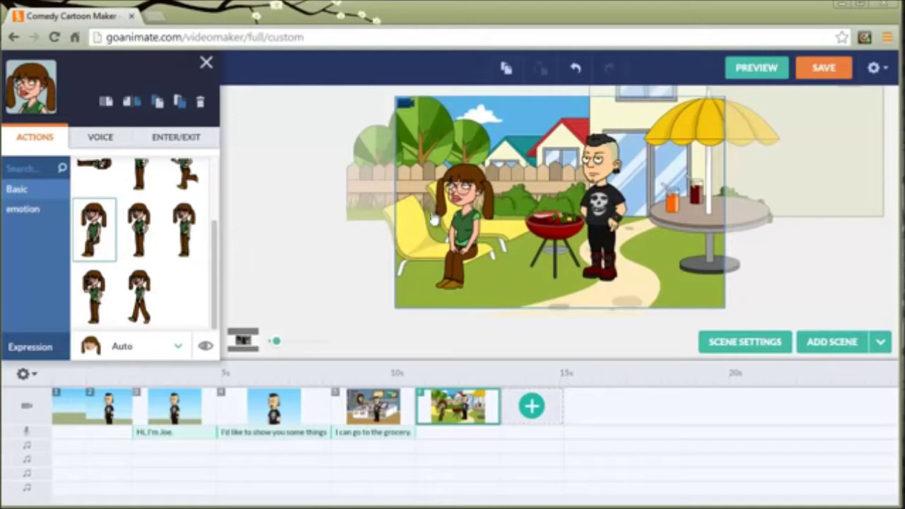
{"action": "left_click", "coordinate": [467, 201]}
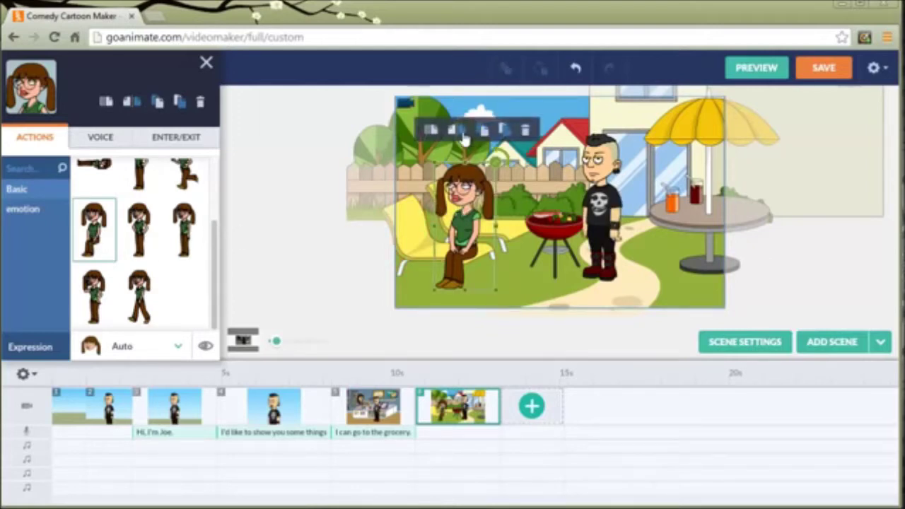
{"action": "left_click_drag", "start_coordinate": [465, 202], "coordinate": [433, 196]}
Have Joe say "Have a barbecue," then add a new scene
{"action": "left_click", "coordinate": [603, 205]}
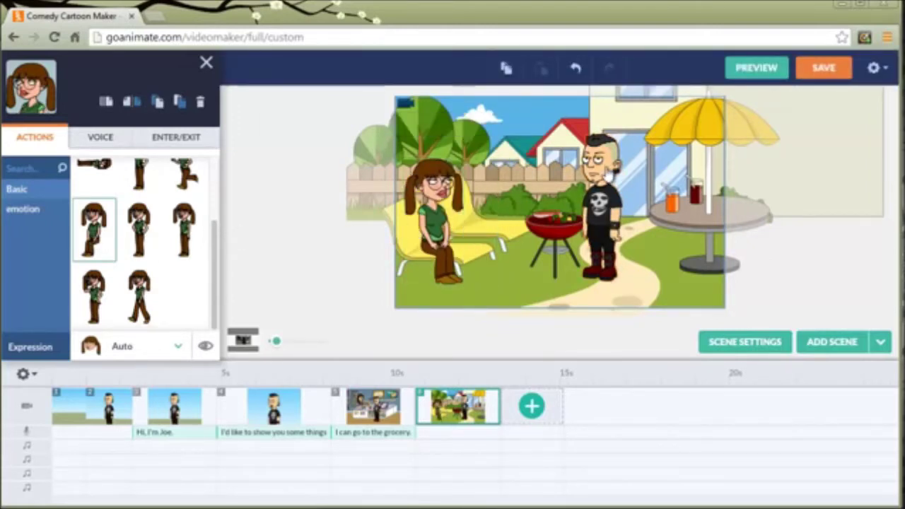
{"action": "left_click", "coordinate": [101, 139]}
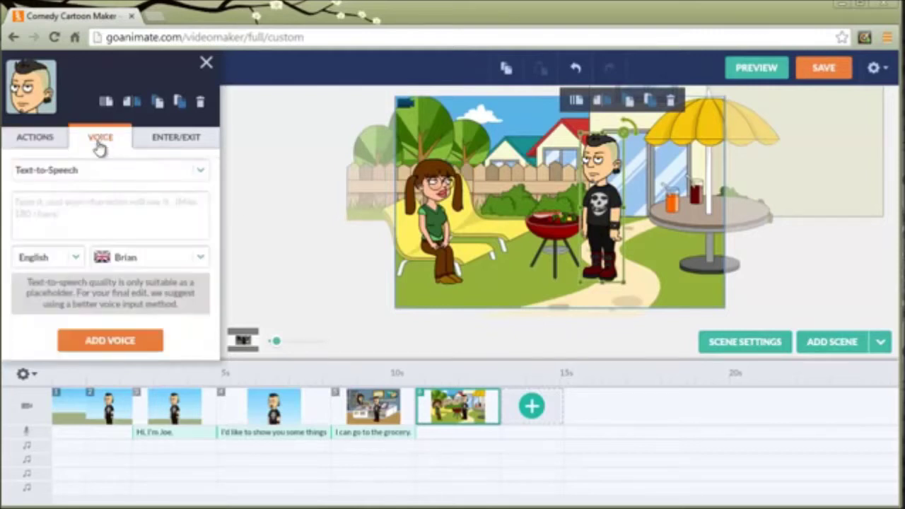
{"action": "left_click", "coordinate": [47, 211]}
{"action": "type", "text": "Have a barbecue"}
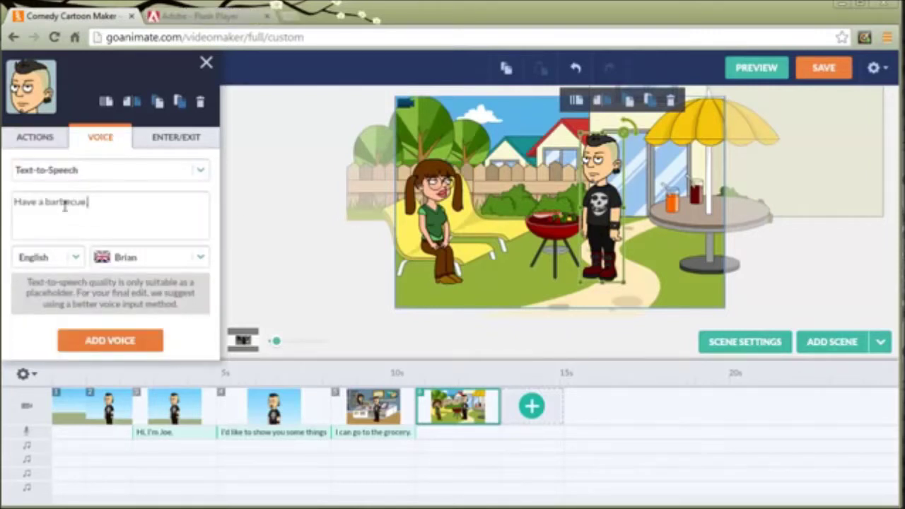
{"action": "left_click", "coordinate": [111, 338]}
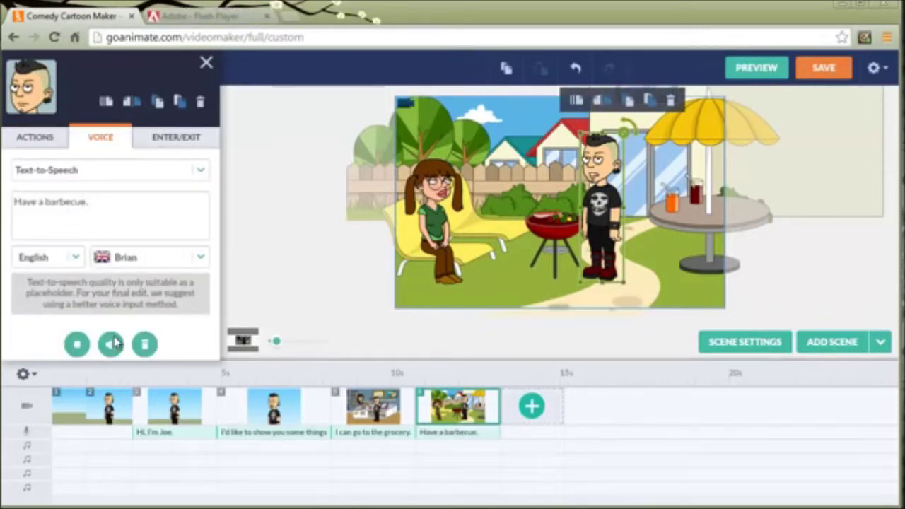
{"action": "left_click", "coordinate": [532, 405]}
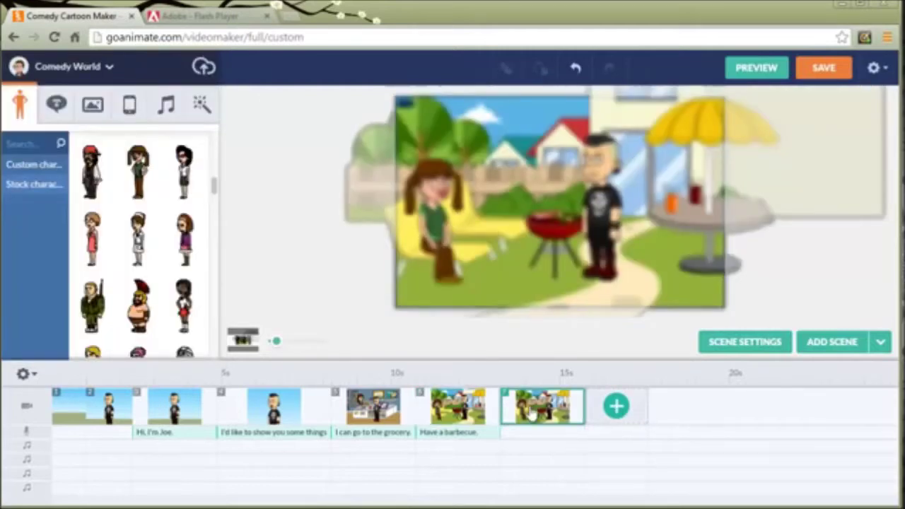
Set a barn interior background, remove the girl, and move Joe in front of the cow
{"action": "left_click", "coordinate": [92, 107]}
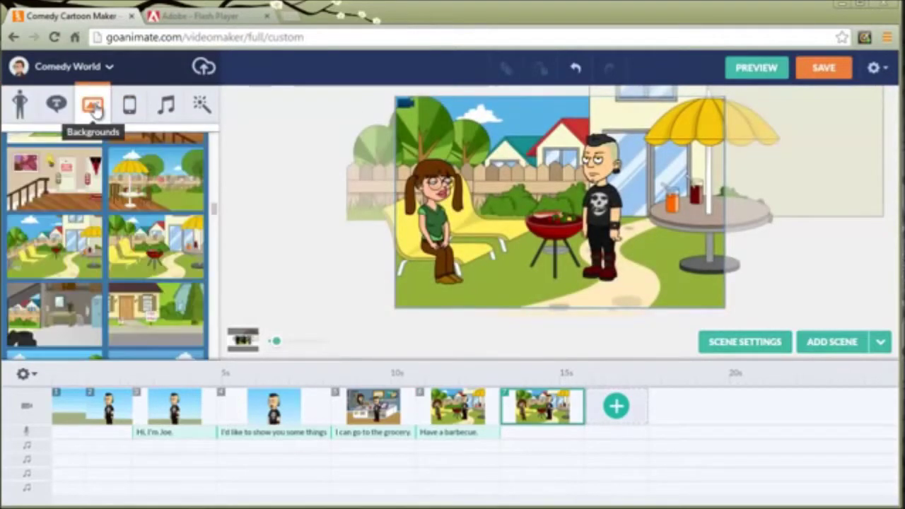
{"action": "left_click_drag", "start_coordinate": [213, 207], "coordinate": [212, 176]}
{"action": "left_click", "coordinate": [45, 238]}
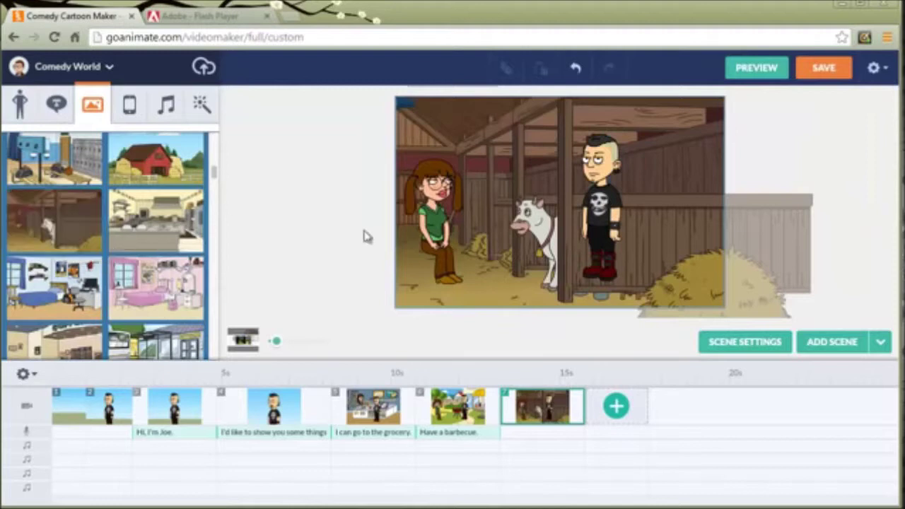
{"action": "left_click", "coordinate": [423, 212]}
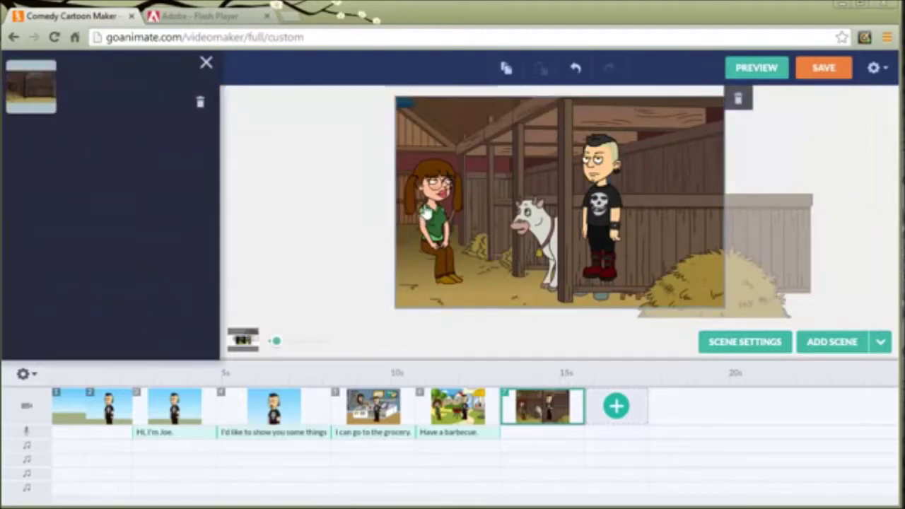
{"action": "left_click", "coordinate": [429, 212]}
{"action": "left_click", "coordinate": [492, 126]}
{"action": "left_click_drag", "start_coordinate": [617, 205], "coordinate": [492, 216]}
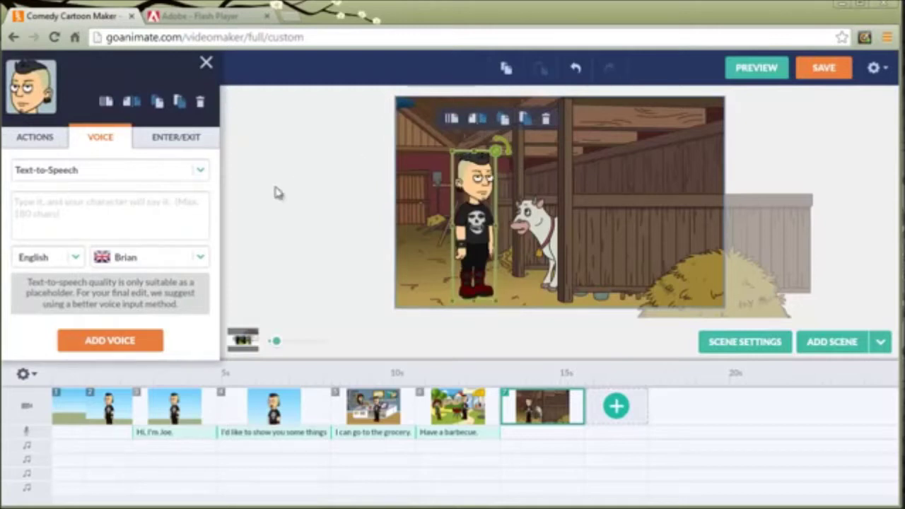
Return Joe to a standing pose and add his pet cow line
{"action": "left_click", "coordinate": [43, 139]}
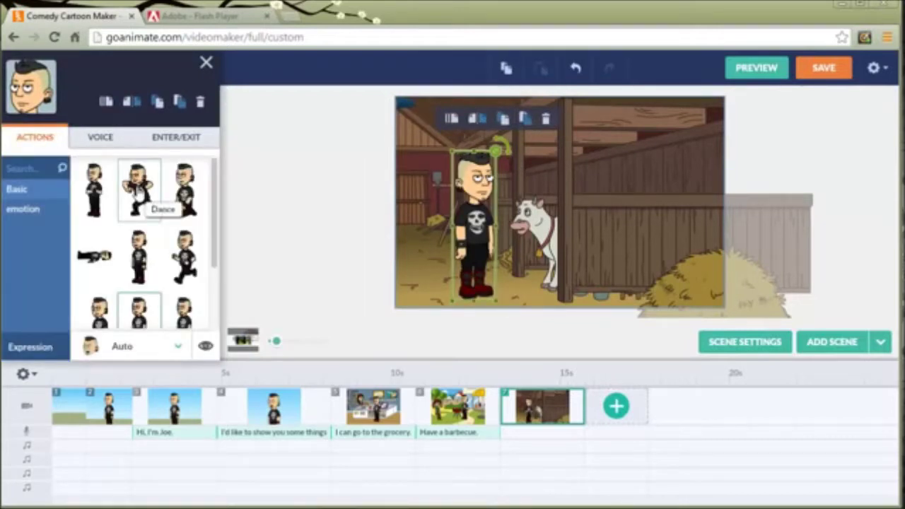
{"action": "left_click", "coordinate": [139, 189]}
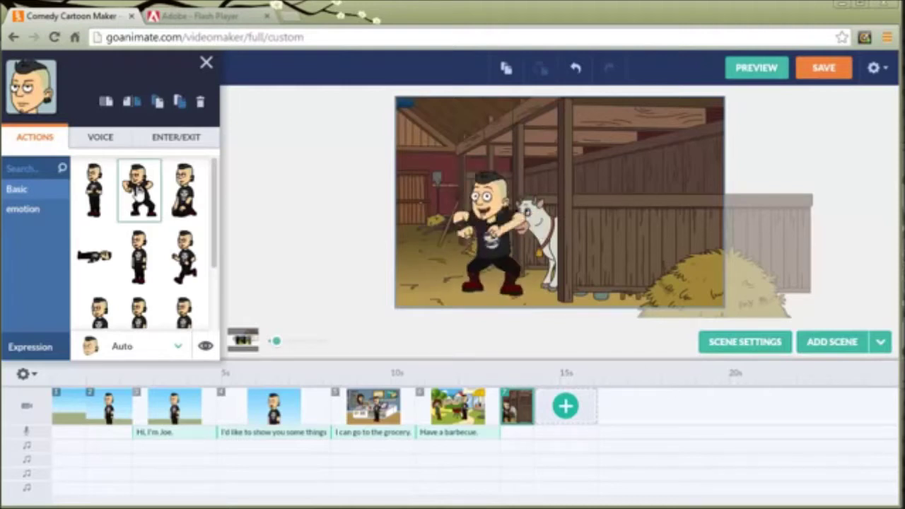
{"action": "left_click_drag", "start_coordinate": [212, 245], "coordinate": [214, 262]}
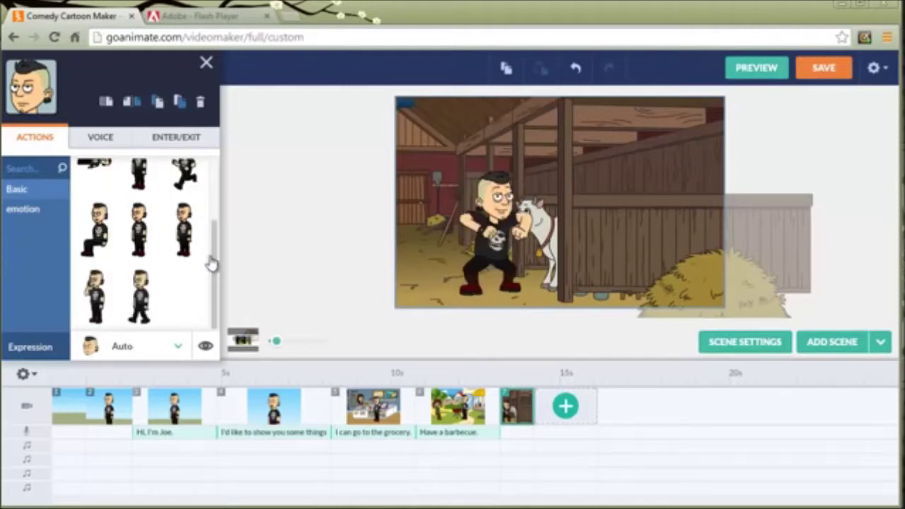
{"action": "left_click", "coordinate": [183, 230]}
{"action": "left_click", "coordinate": [99, 136]}
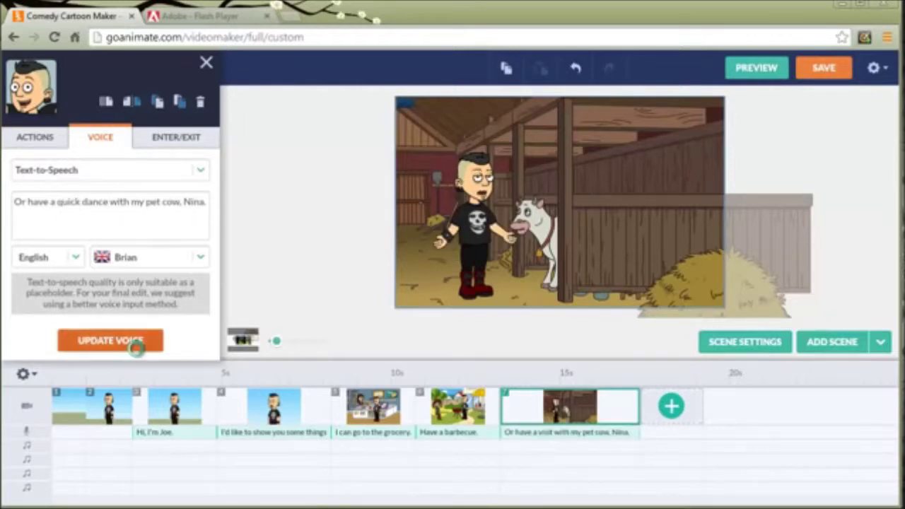
{"action": "left_click", "coordinate": [130, 344]}
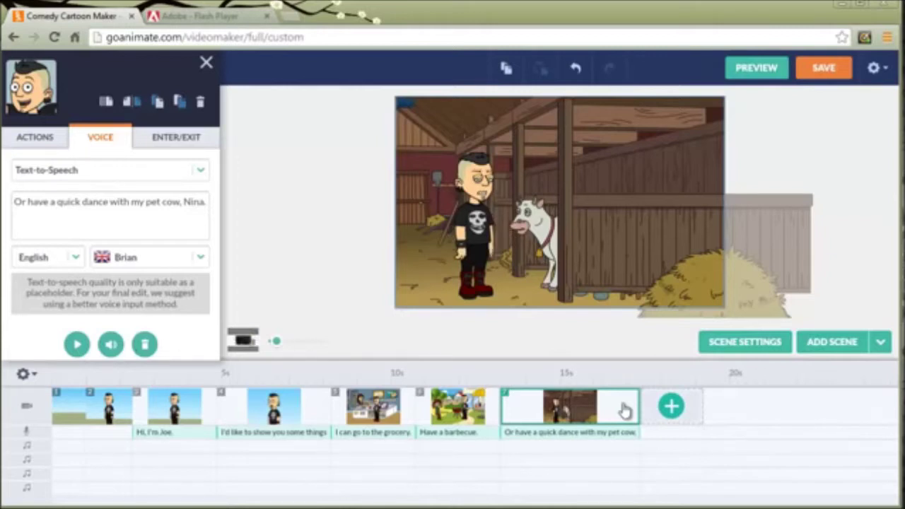
Add a scene where Joe dances, followed by another new scene
{"action": "left_click", "coordinate": [669, 405]}
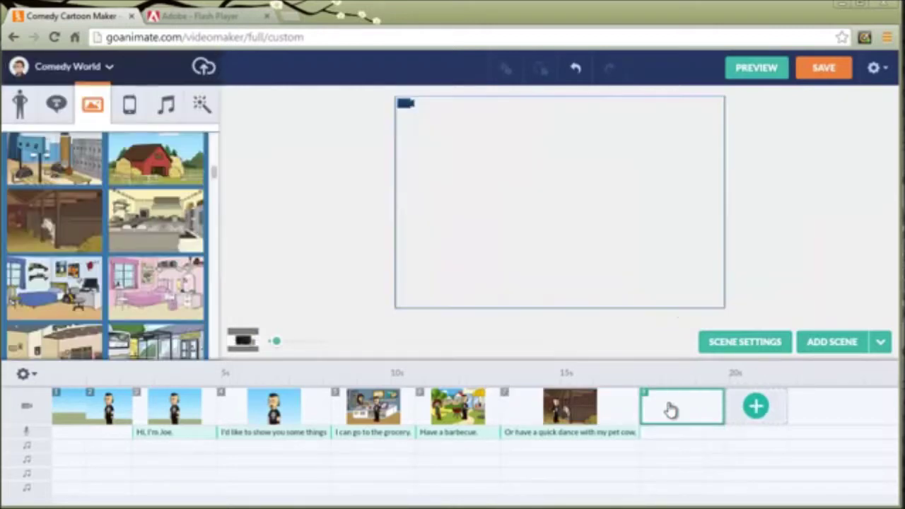
{"action": "left_click", "coordinate": [475, 226]}
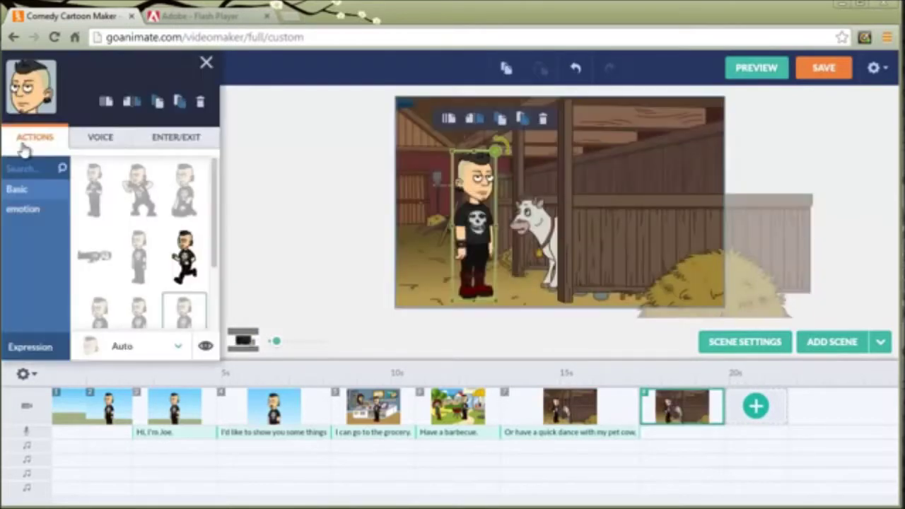
{"action": "left_click", "coordinate": [136, 190]}
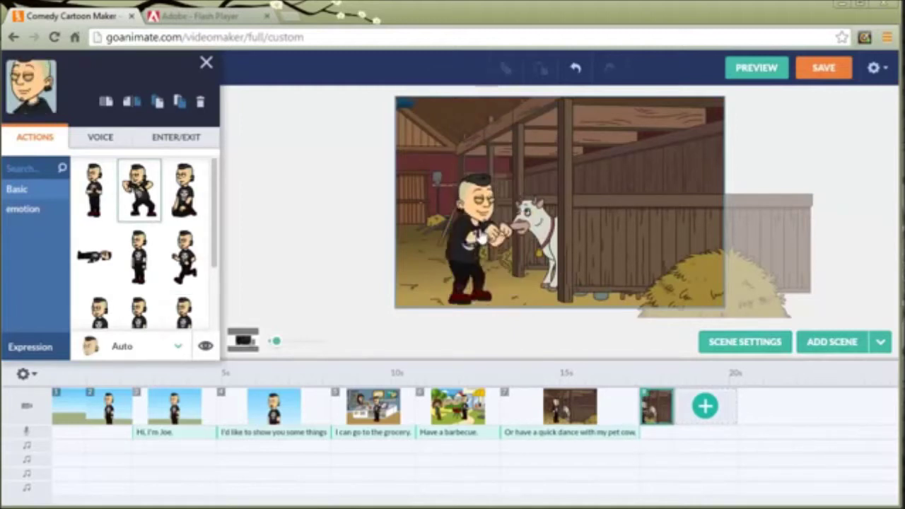
{"action": "left_click", "coordinate": [661, 324]}
{"action": "left_click", "coordinate": [705, 405]}
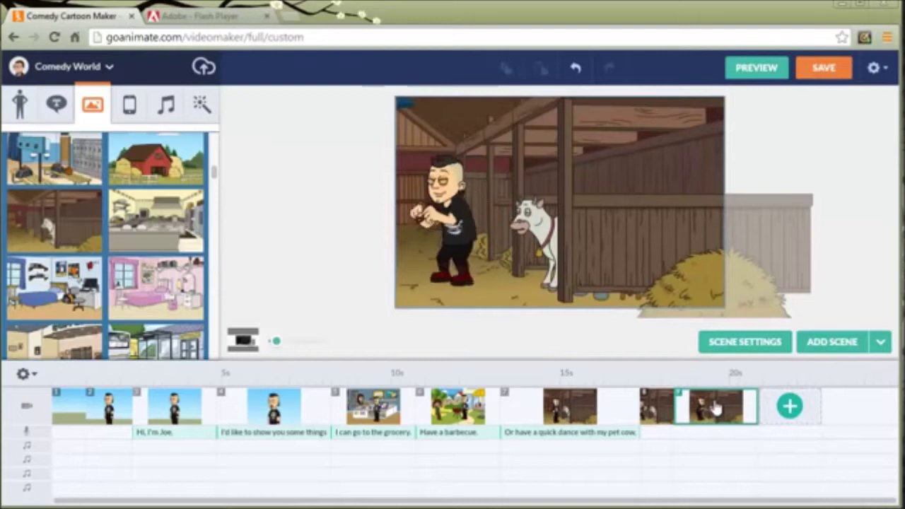
{"action": "scroll", "coordinate": [130, 337], "scroll_direction": "down", "scroll_amount": 5}
Set the teepee camp background with Joe kneeling in the tent, looking happy
{"action": "left_click", "coordinate": [130, 338]}
{"action": "left_click", "coordinate": [475, 213]}
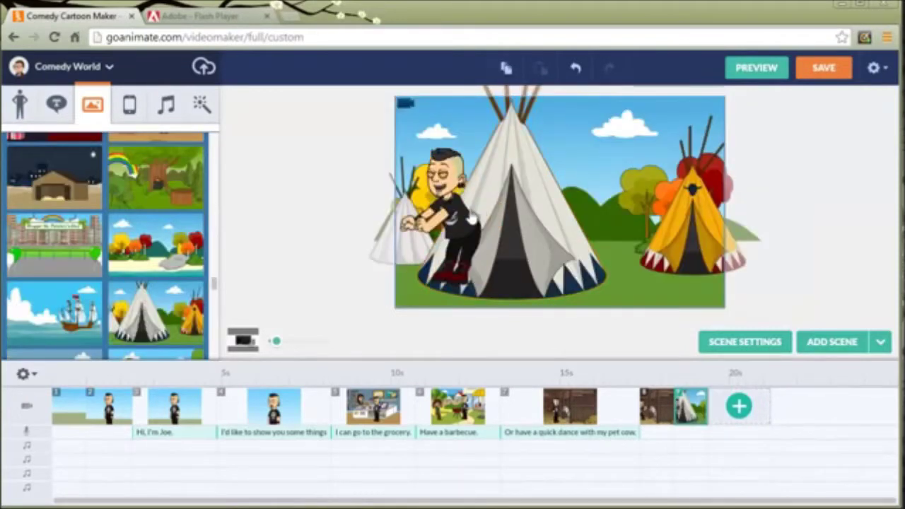
{"action": "left_click", "coordinate": [41, 141]}
{"action": "left_click", "coordinate": [185, 194]}
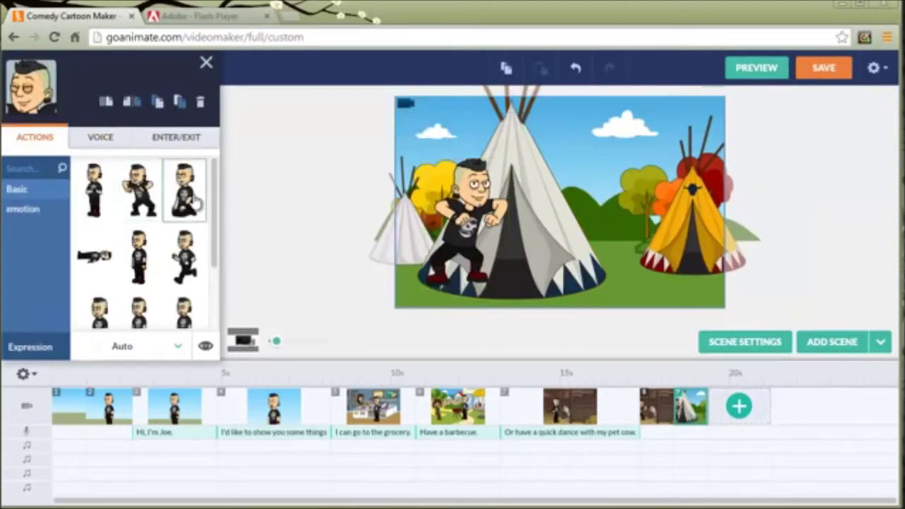
{"action": "left_click", "coordinate": [177, 347]}
{"action": "scroll", "coordinate": [131, 218], "scroll_direction": "down", "scroll_amount": 3}
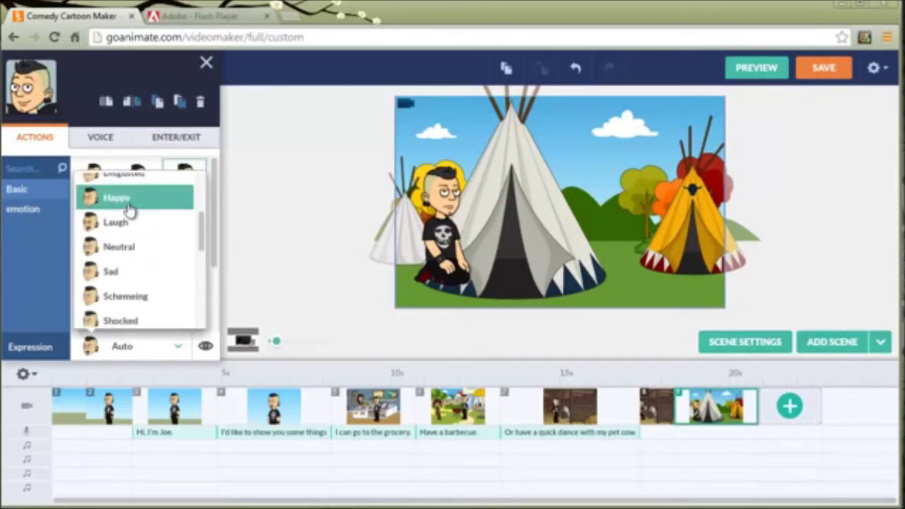
{"action": "left_click", "coordinate": [128, 204]}
Have Joe say "Thanks for watching! Bye!"
{"action": "left_click", "coordinate": [106, 142]}
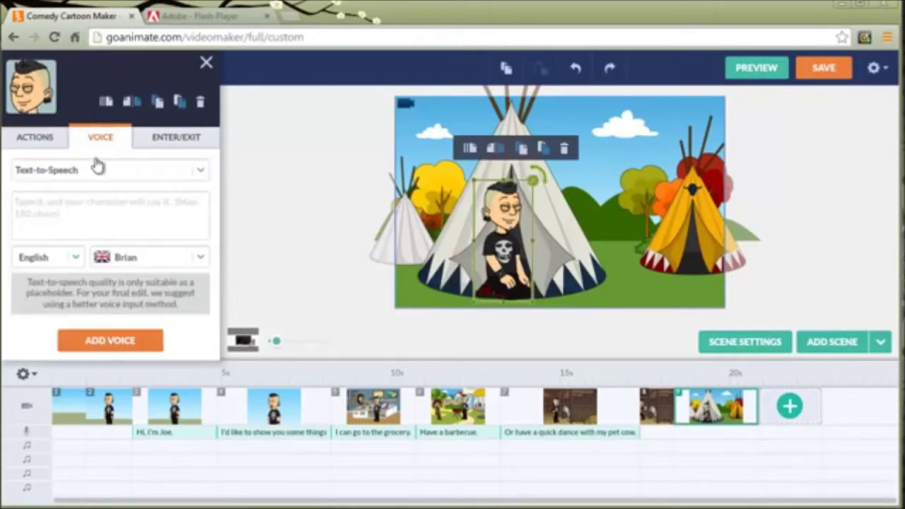
{"action": "left_click", "coordinate": [64, 204]}
{"action": "type", "text": "Thanks for watching! Bye!"}
{"action": "left_click", "coordinate": [106, 342]}
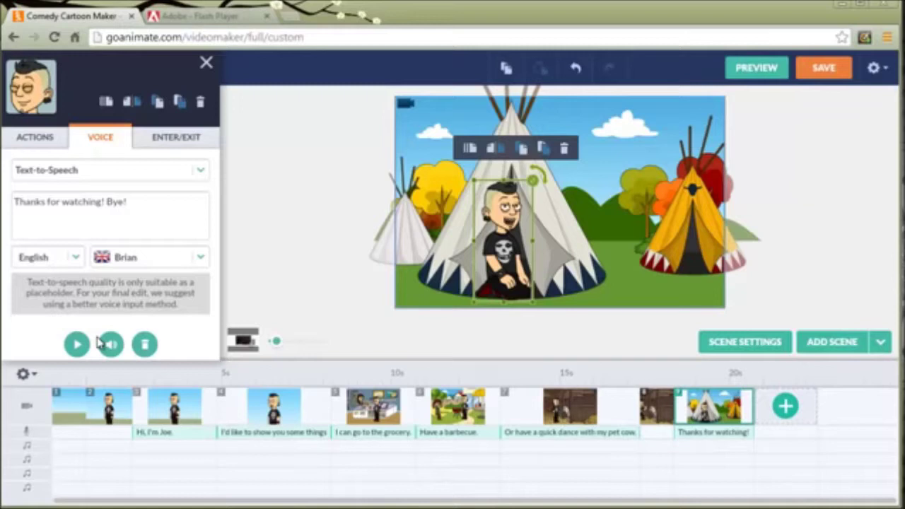
Add Yellow Carousel music starting at 00:00, then add a tenth scene copying the teepee scene
{"action": "left_click", "coordinate": [205, 62]}
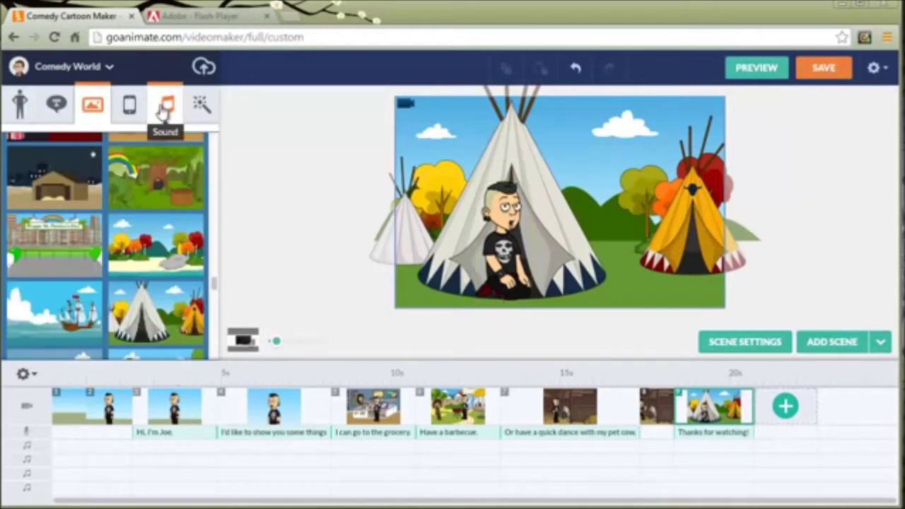
{"action": "left_click", "coordinate": [164, 106]}
{"action": "left_click_drag", "start_coordinate": [215, 138], "coordinate": [216, 359]}
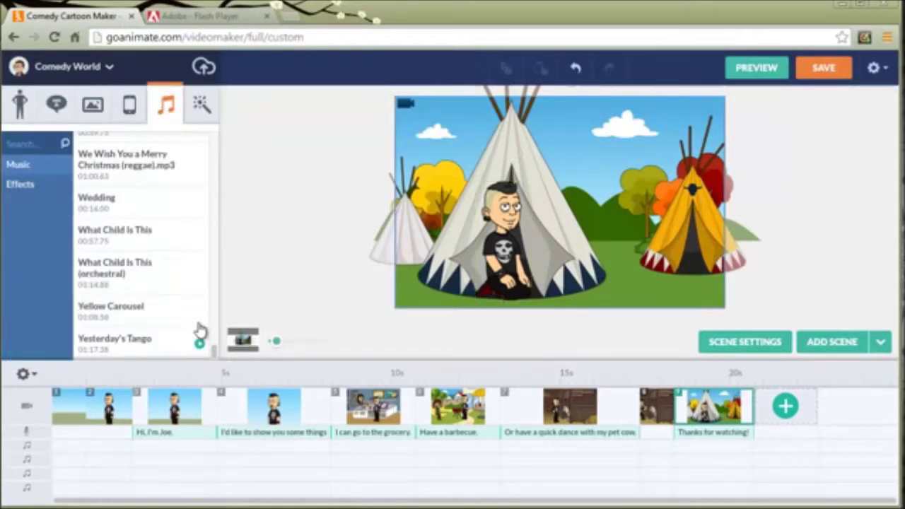
{"action": "mouse_move", "coordinate": [200, 315]}
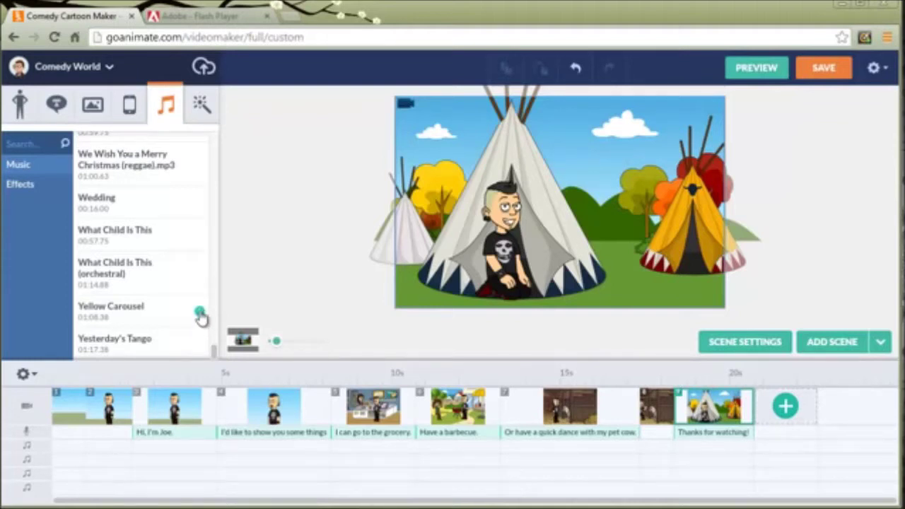
{"action": "left_click", "coordinate": [186, 316]}
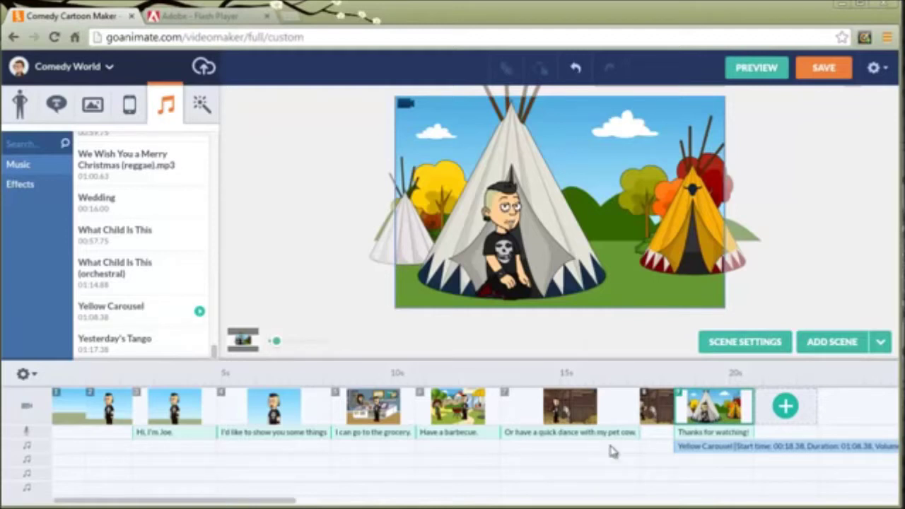
{"action": "left_click_drag", "start_coordinate": [695, 448], "coordinate": [68, 466]}
{"action": "left_click", "coordinate": [766, 418]}
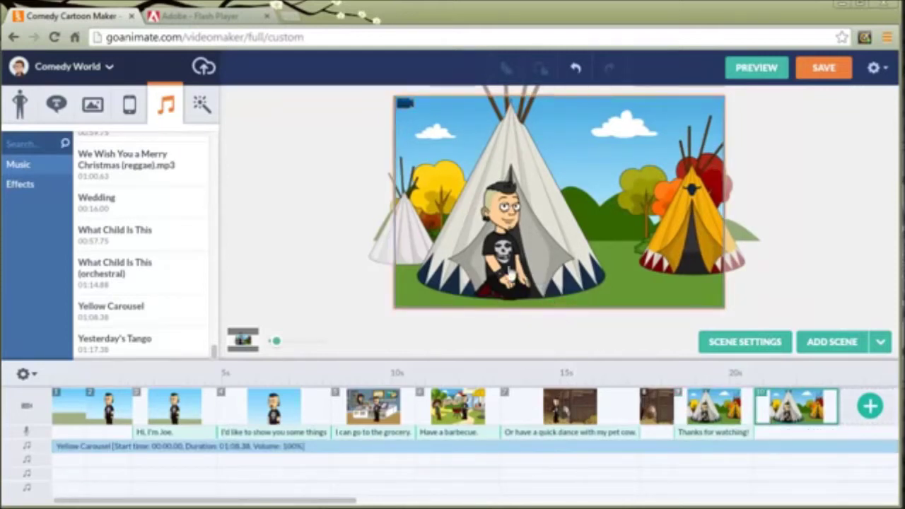
{"action": "left_click", "coordinate": [404, 110]}
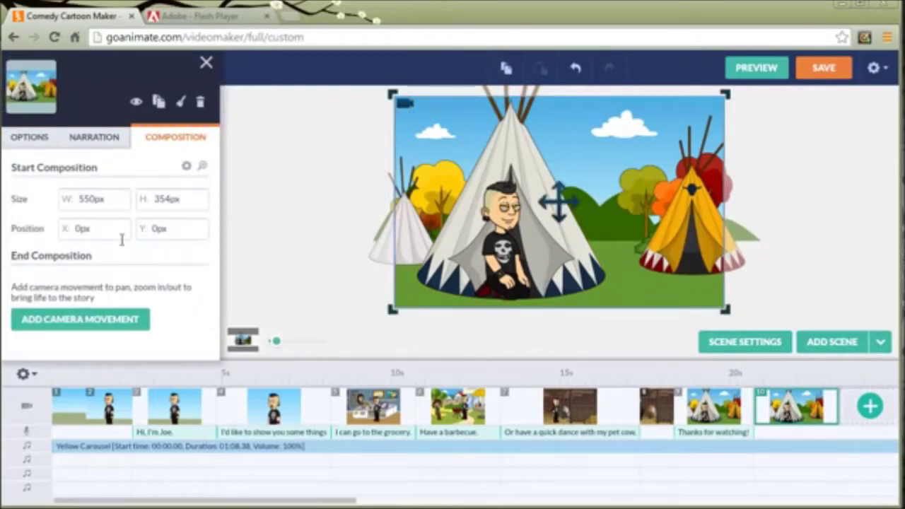
Add a camera movement zooming in to a 440×283 frame on the final teepee scene
{"action": "left_click", "coordinate": [134, 318]}
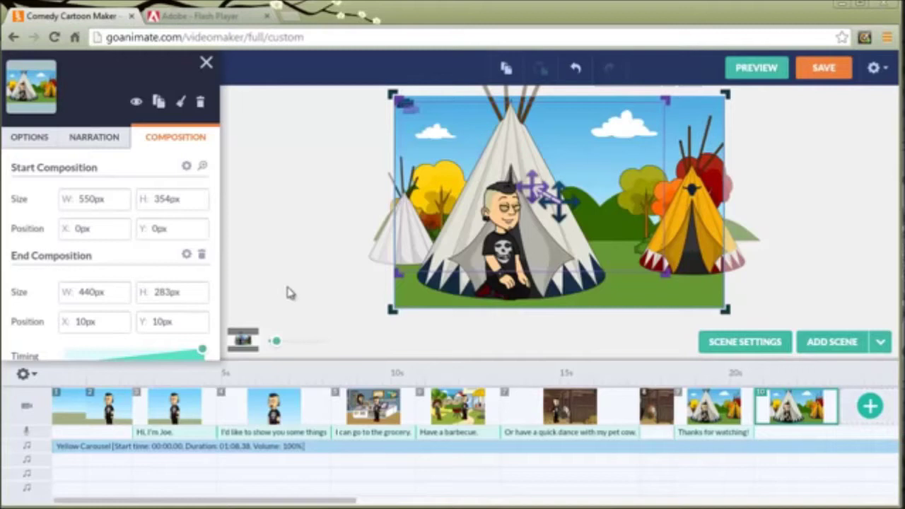
Preview the whole cartoon through to the closing teepee scene
{"action": "left_click", "coordinate": [751, 71]}
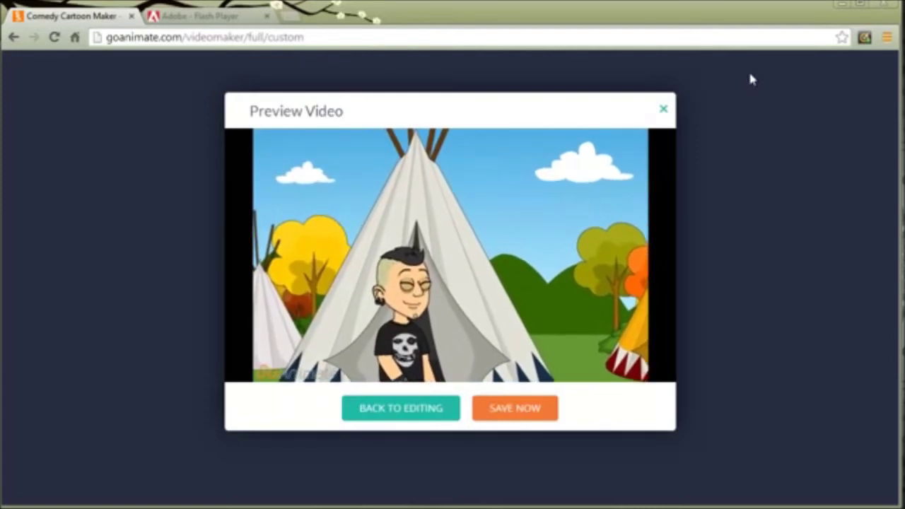
{"action": "left_click", "coordinate": [415, 410]}
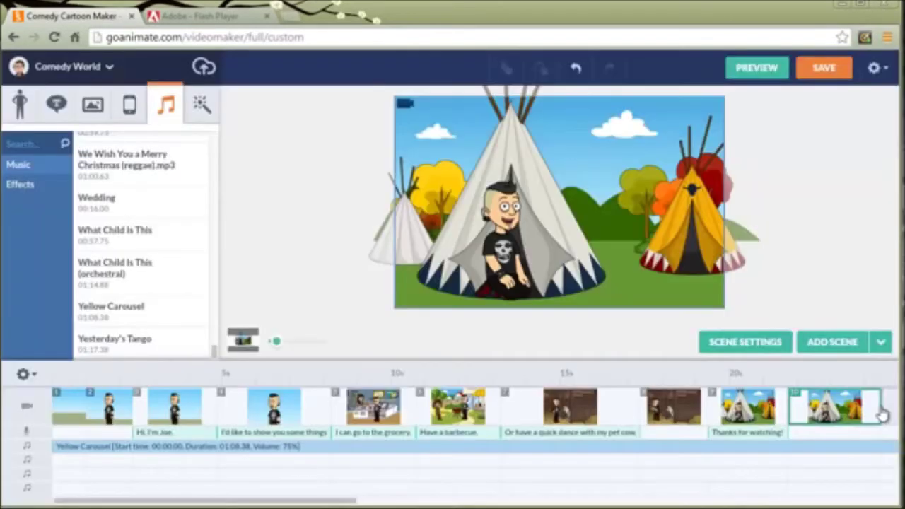
Save the cartoon titled 'Joe' with Public visibility and share it
{"action": "left_click", "coordinate": [824, 68]}
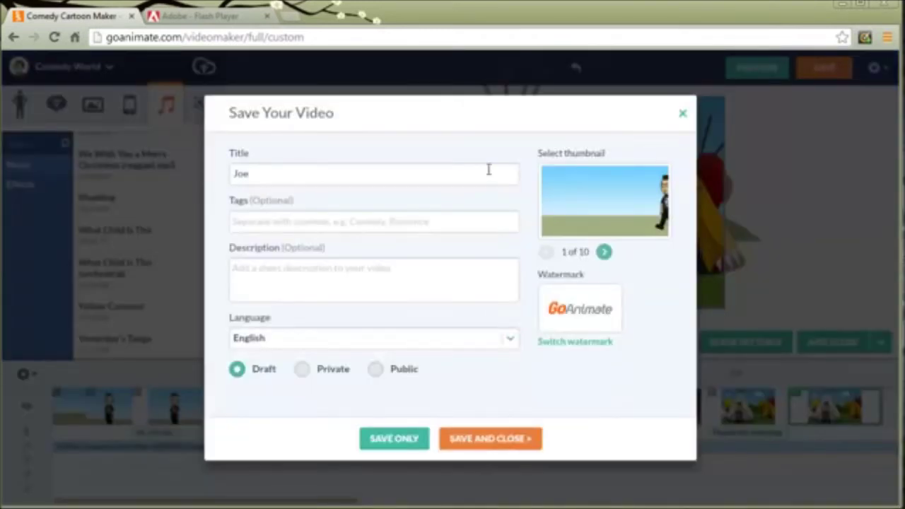
{"action": "left_click", "coordinate": [378, 370]}
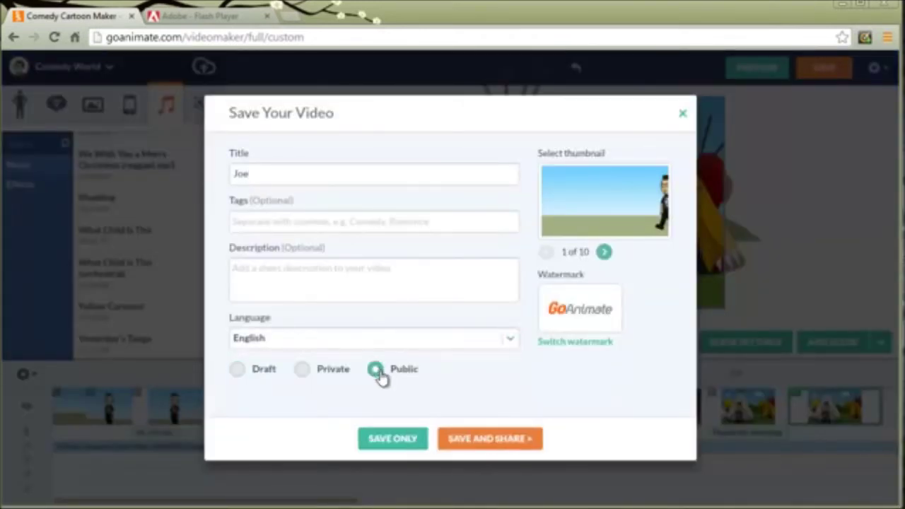
{"action": "left_click", "coordinate": [456, 439]}
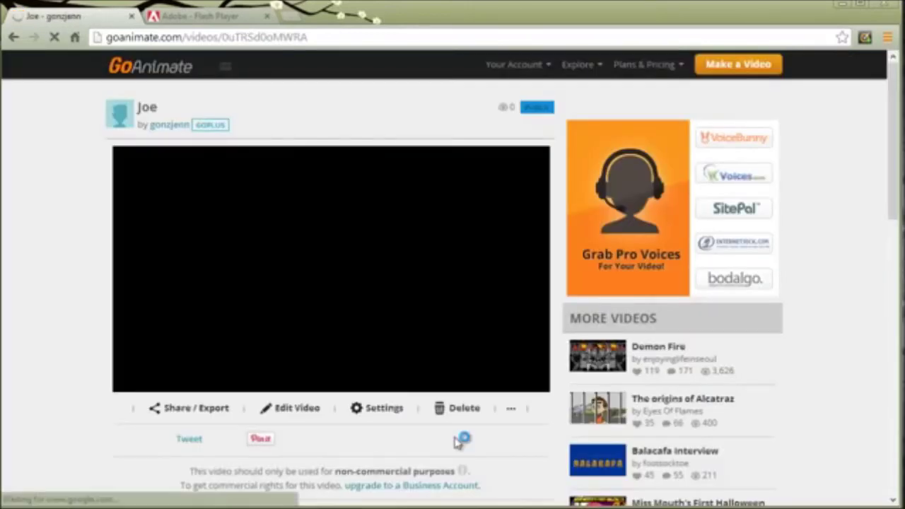